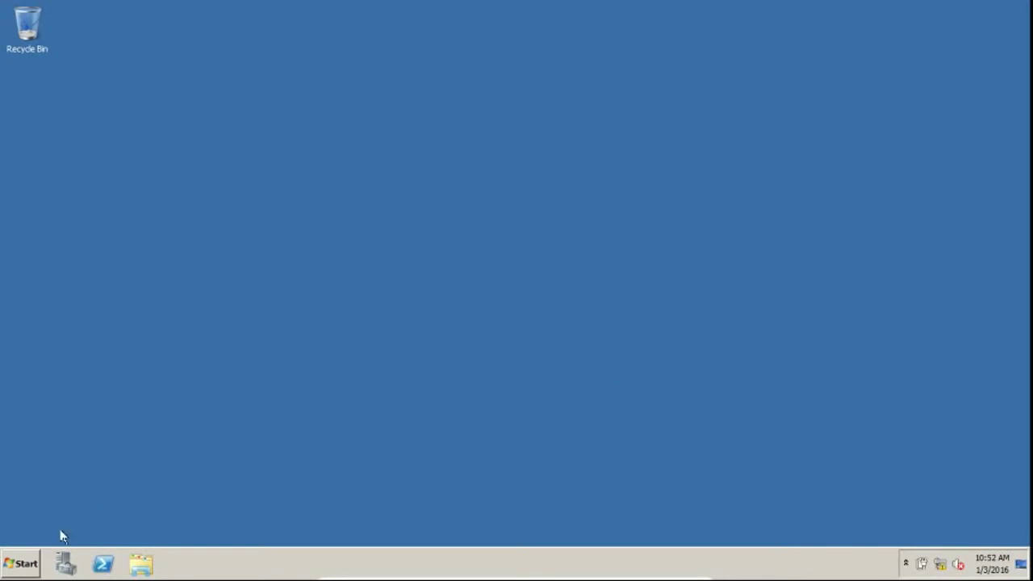
# - Open the Internet Protocol Version 4 (TCP/IPv4) properties of the Local Area Connection
pyautogui.click(24, 561)
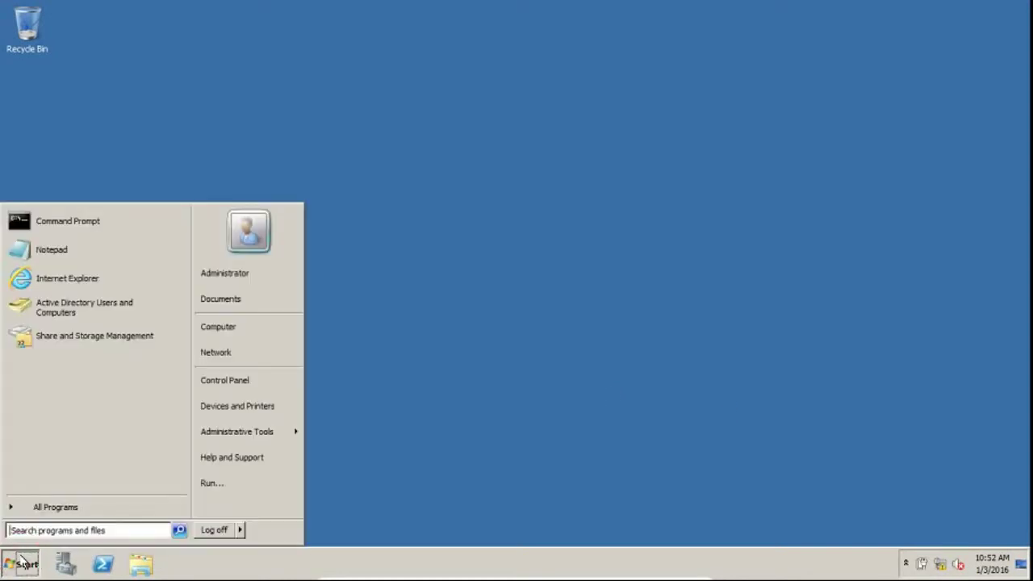
pyautogui.rightClick(232, 355)
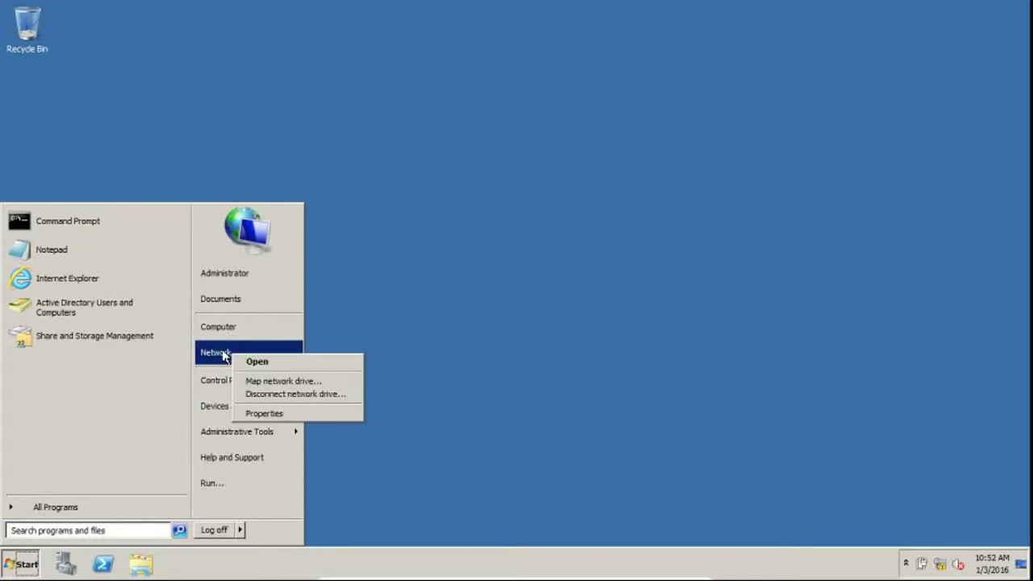
pyautogui.click(272, 419)
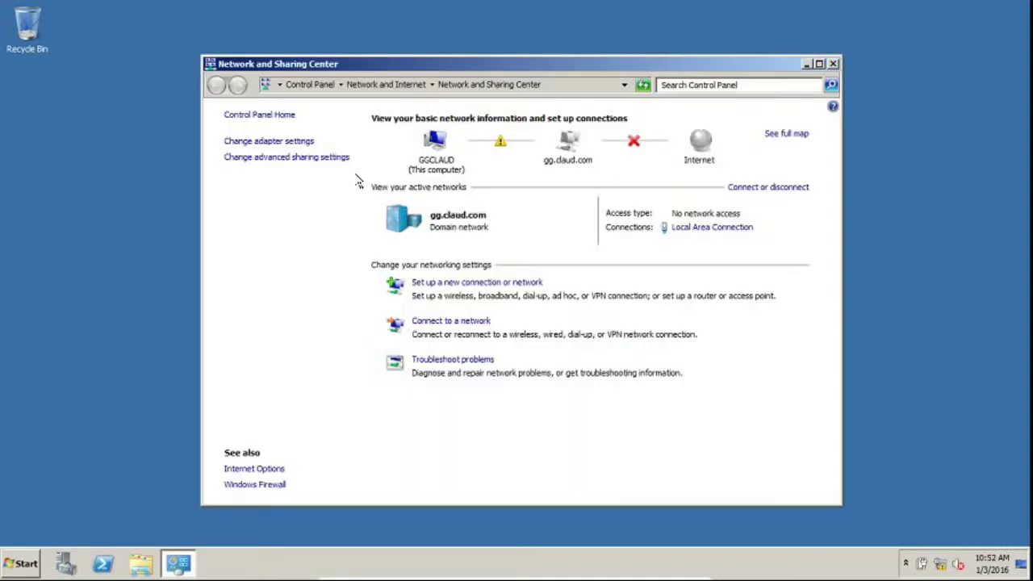
pyautogui.click(686, 229)
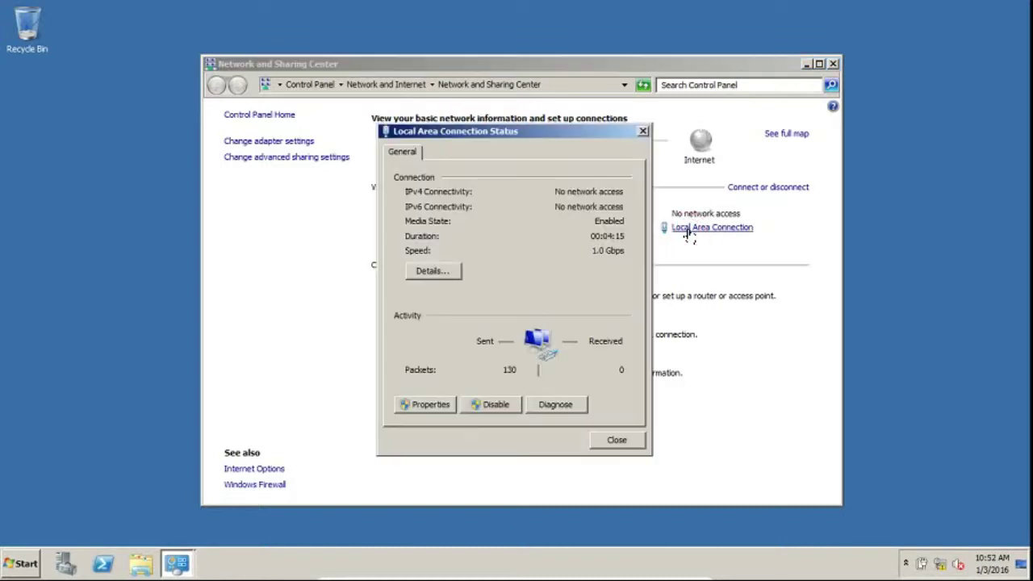
pyautogui.click(436, 406)
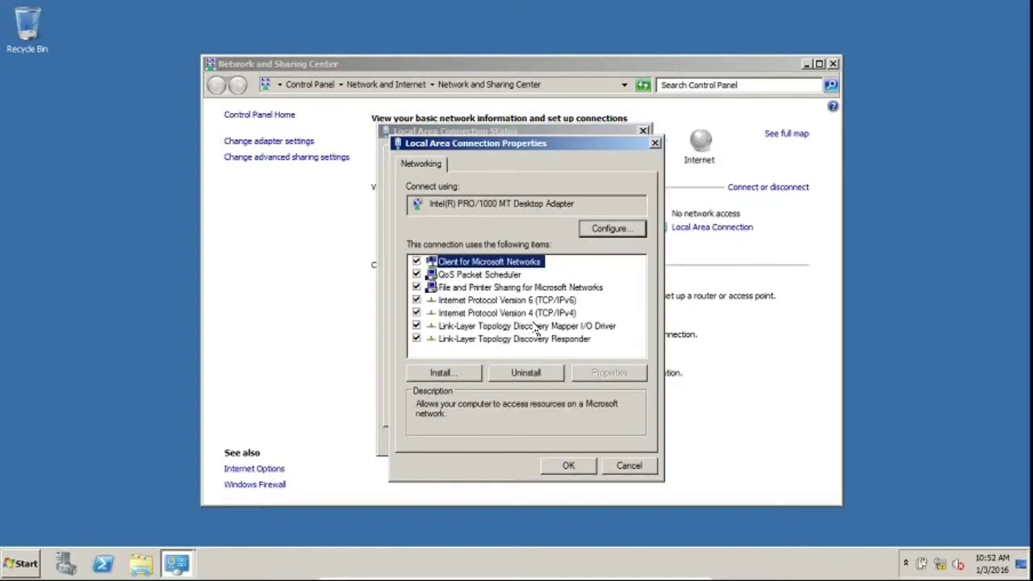
pyautogui.click(557, 314)
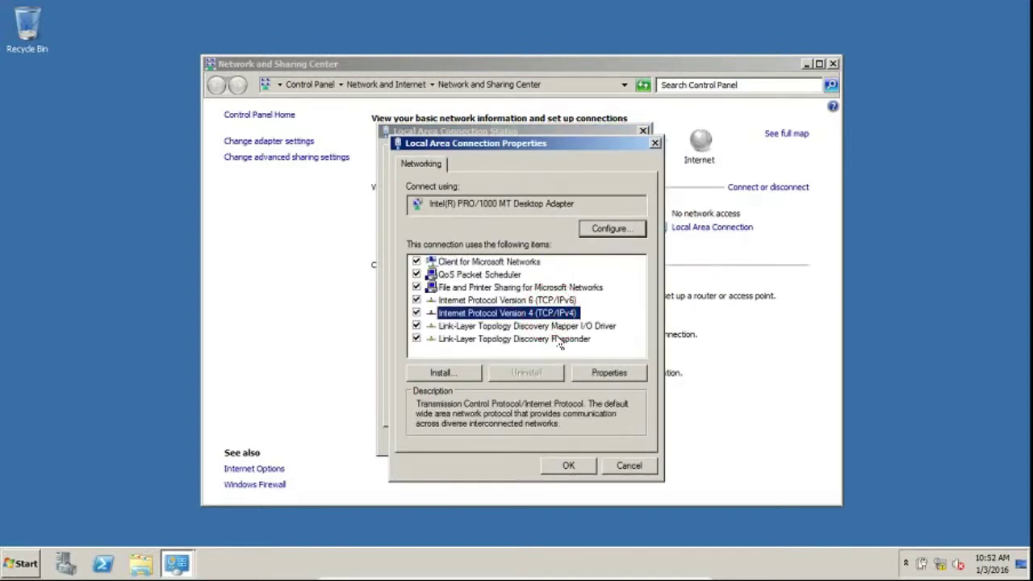
pyautogui.click(602, 376)
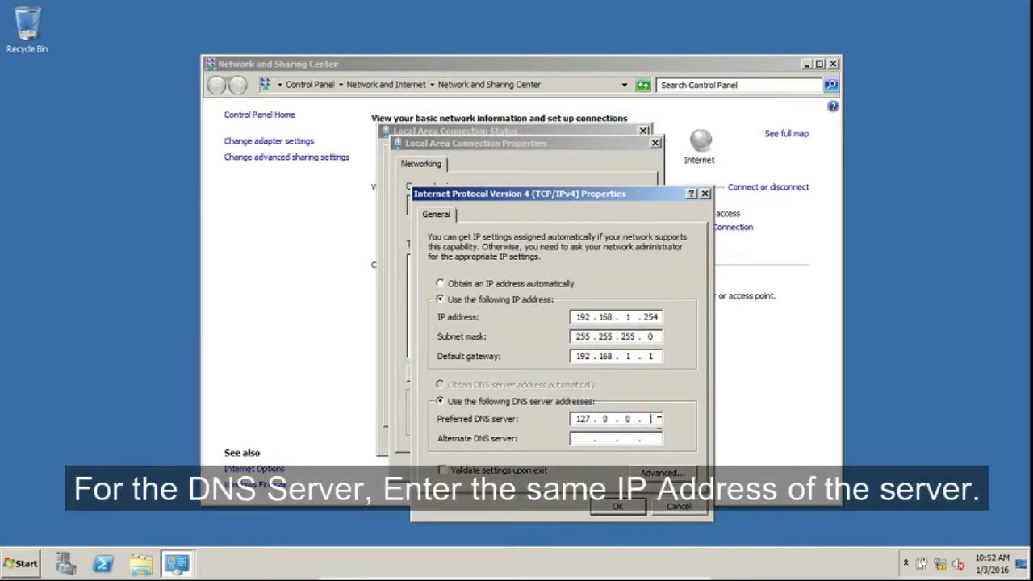
# - Set the preferred DNS server to 192.168.1.254, apply the IPv4 settings and close the network windows
pyautogui.press('BackSpace')
pyautogui.press('BackSpace')
pyautogui.write('92 . 168 . 1 . 254')
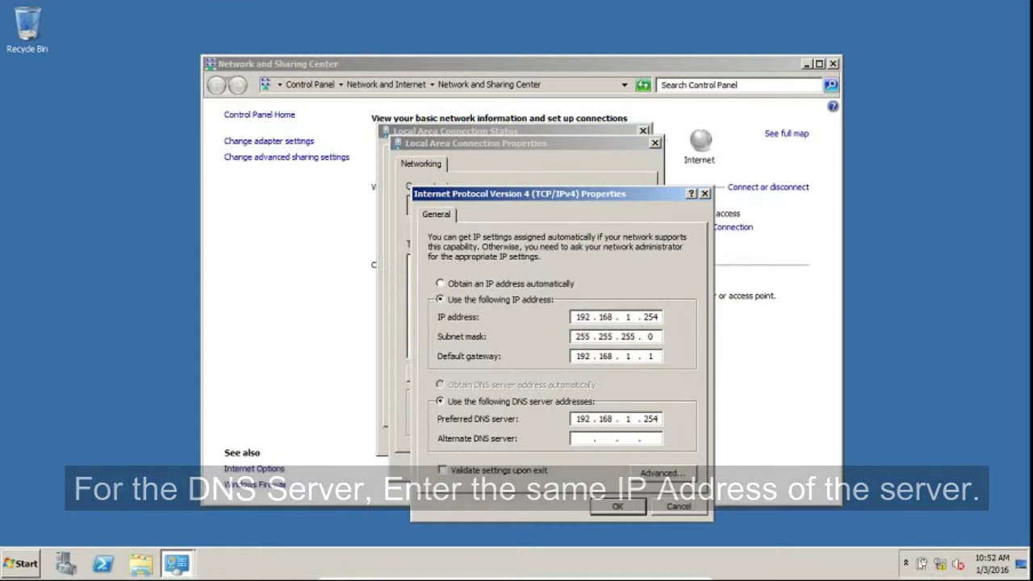
pyautogui.click(617, 508)
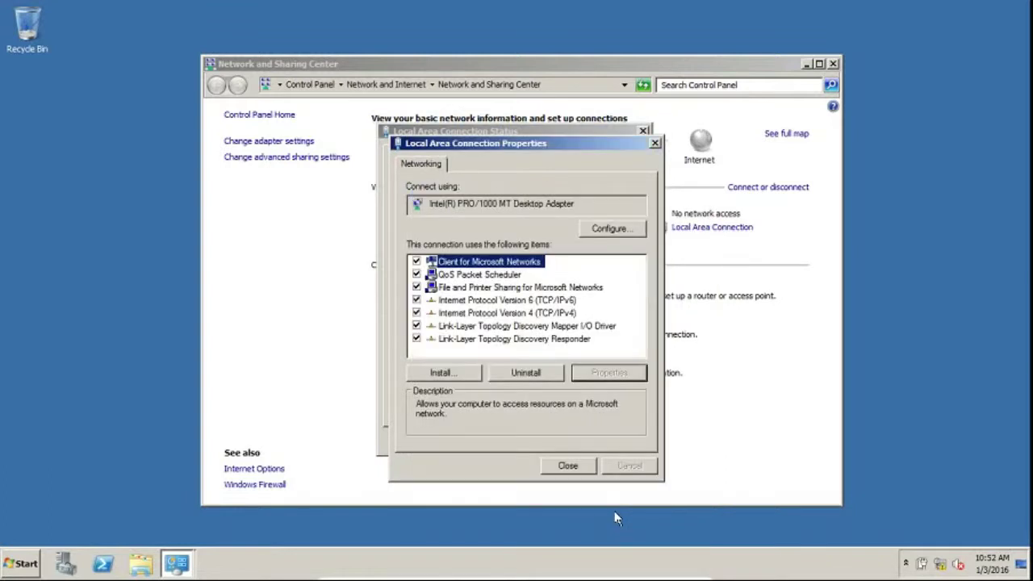
pyautogui.click(564, 467)
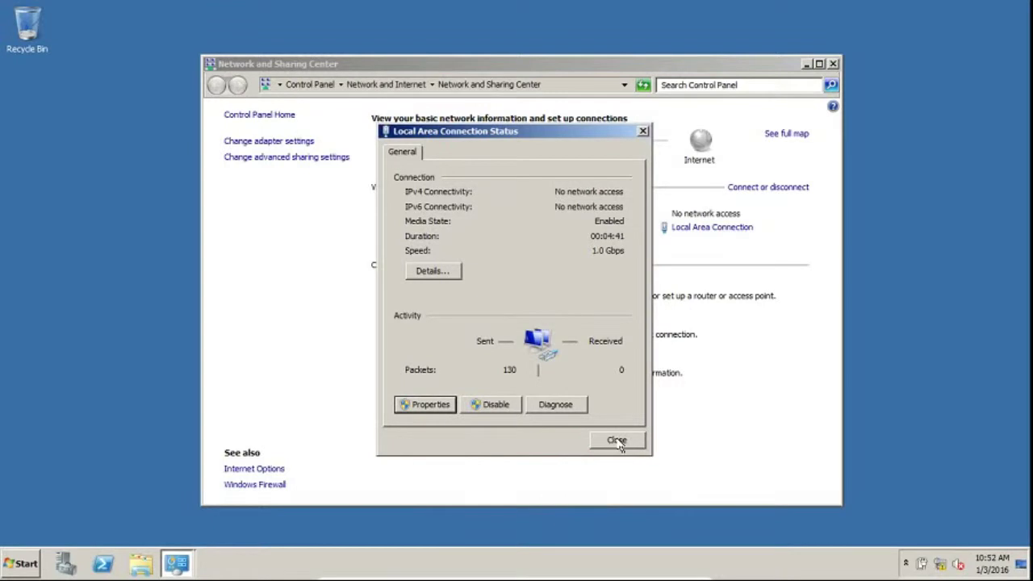
pyautogui.click(618, 441)
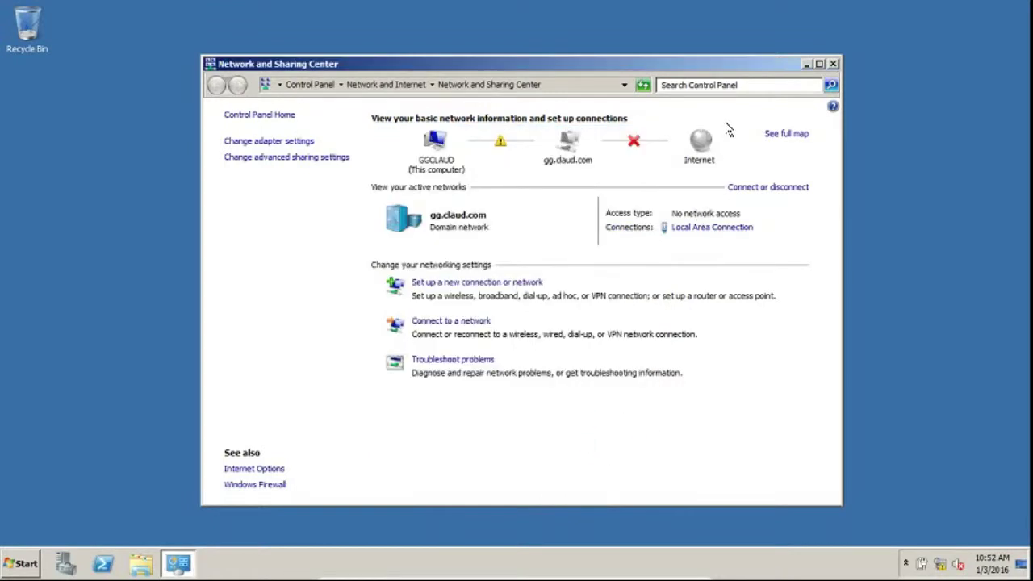
pyautogui.click(835, 65)
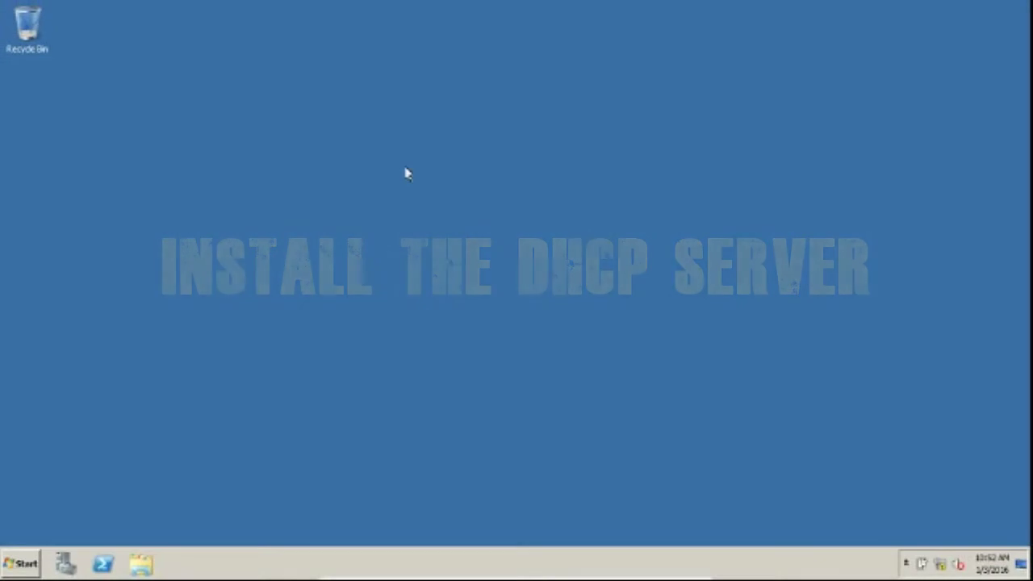
pyautogui.rightClick(405, 173)
pyautogui.click(429, 200)
# - Open Server Manager and start the wizard for adding roles to the server
pyautogui.click(22, 565)
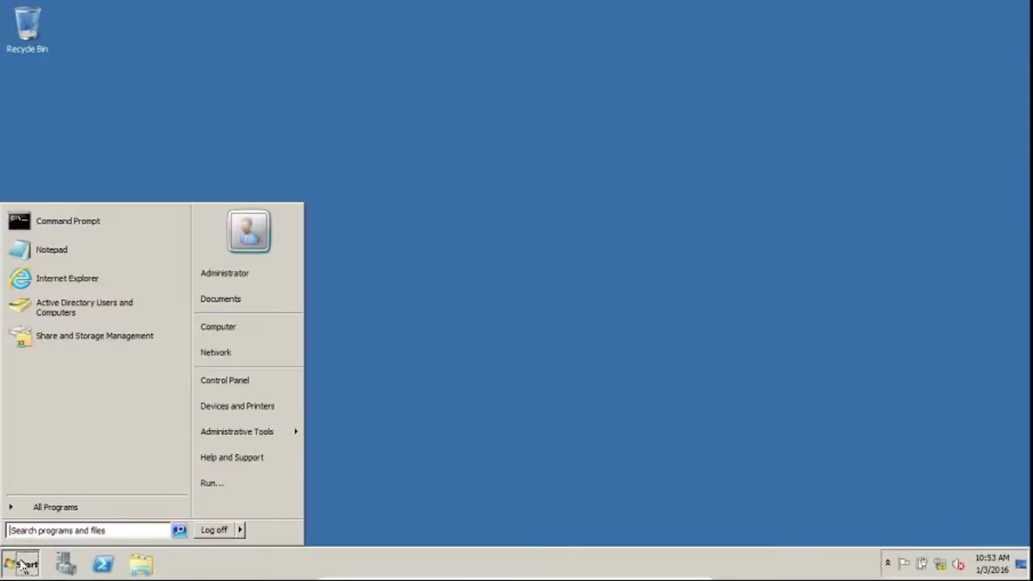
pyautogui.moveTo(286, 433)
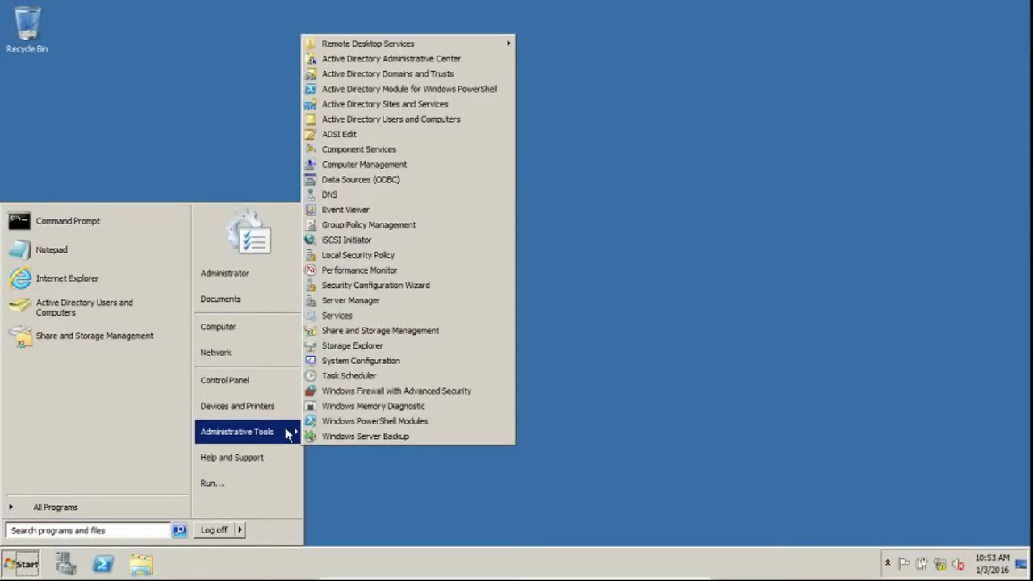
pyautogui.click(343, 307)
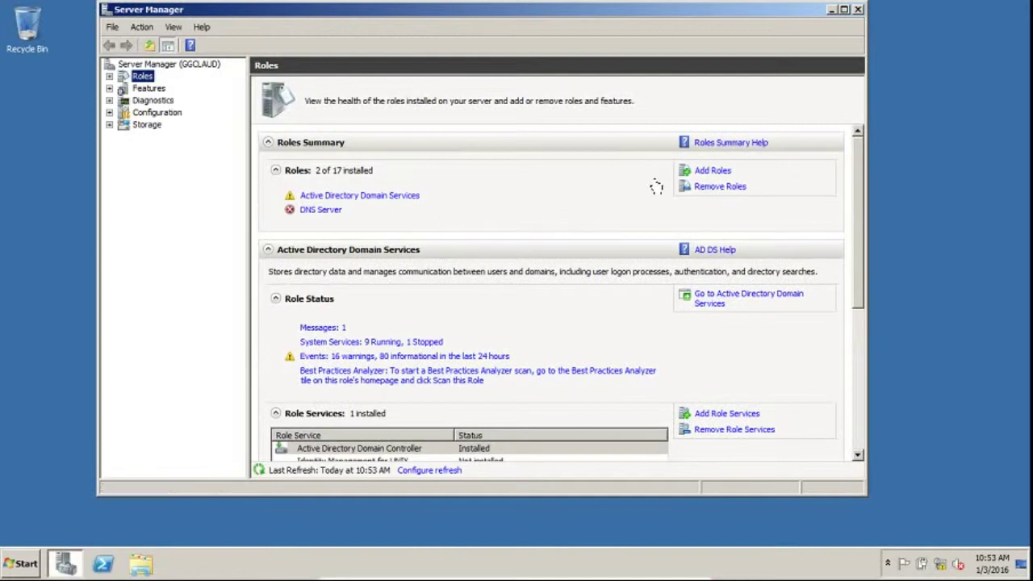
pyautogui.click(705, 171)
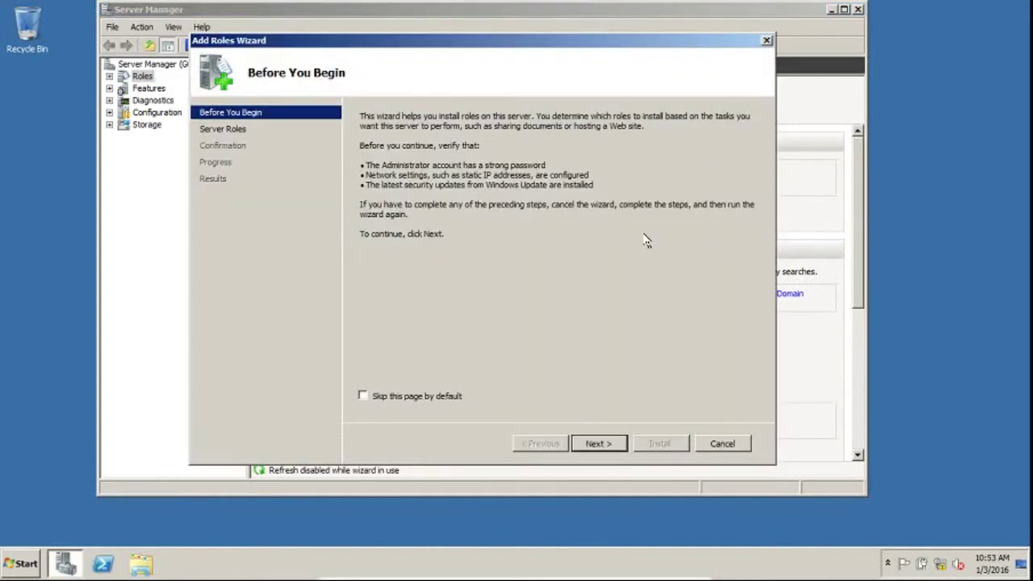
# - Select the DHCP Server role for installation and continue past its introduction to the network connection bindings
pyautogui.click(598, 444)
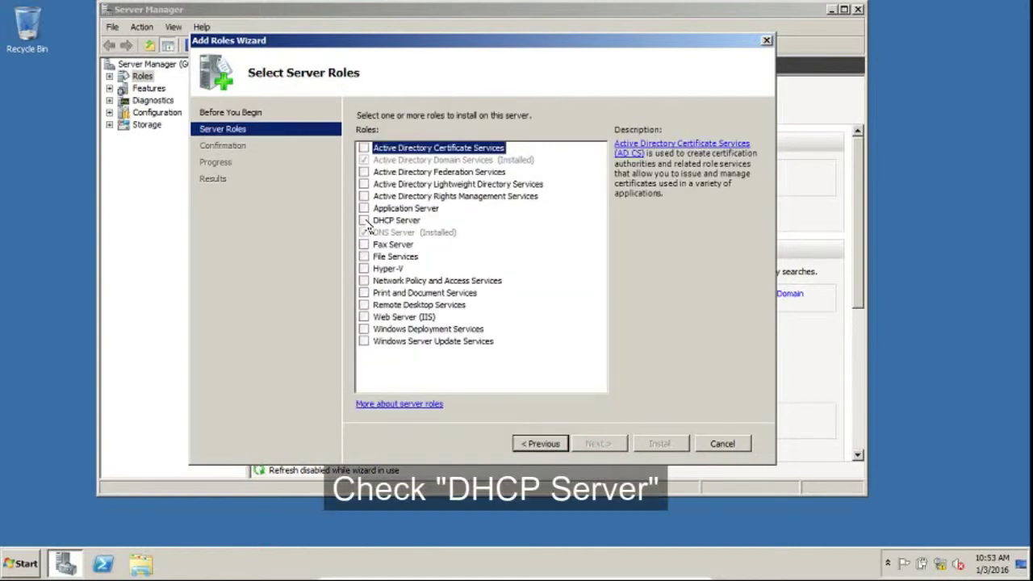
pyautogui.click(365, 221)
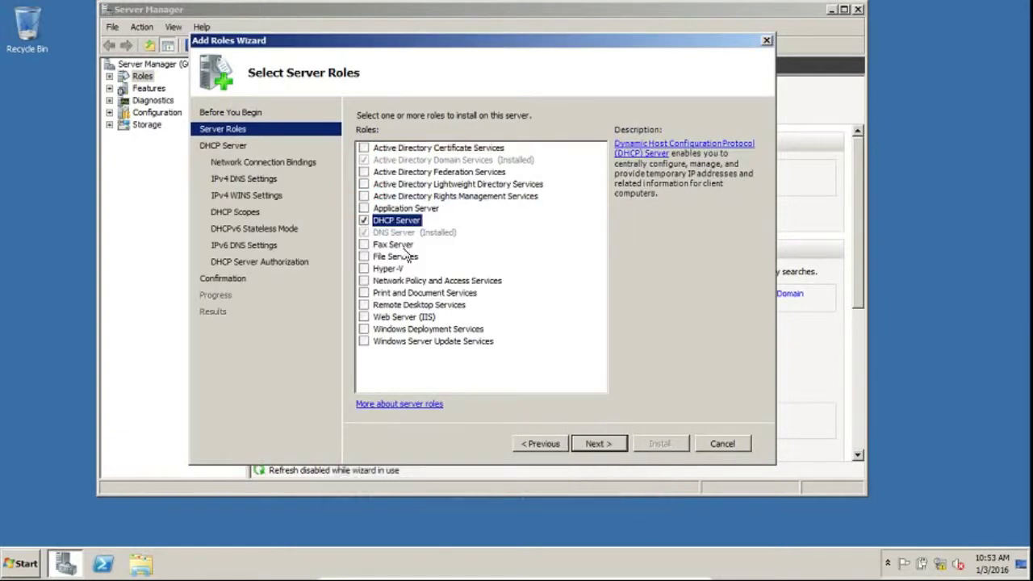
pyautogui.click(592, 444)
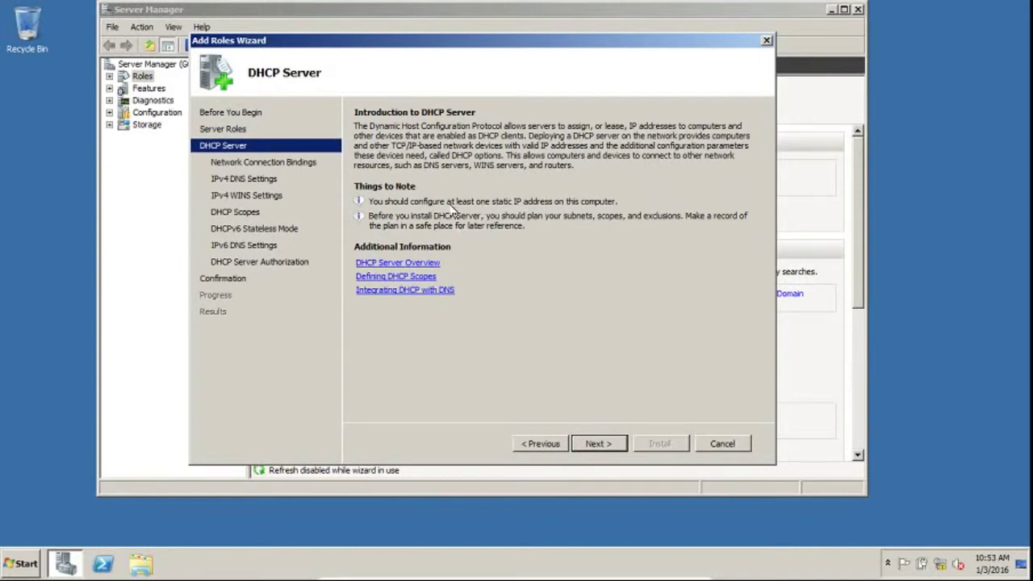
pyautogui.click(616, 440)
pyautogui.click(607, 446)
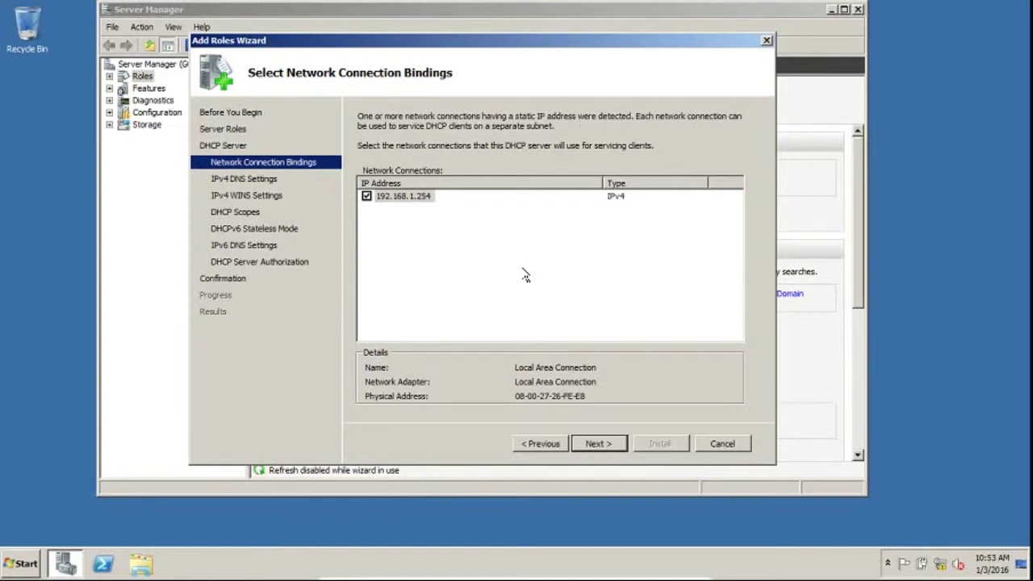
# - Keep the 192.168.1.254 binding, validate it as preferred IPv4 DNS server, and continue with WINS not required
pyautogui.click(597, 443)
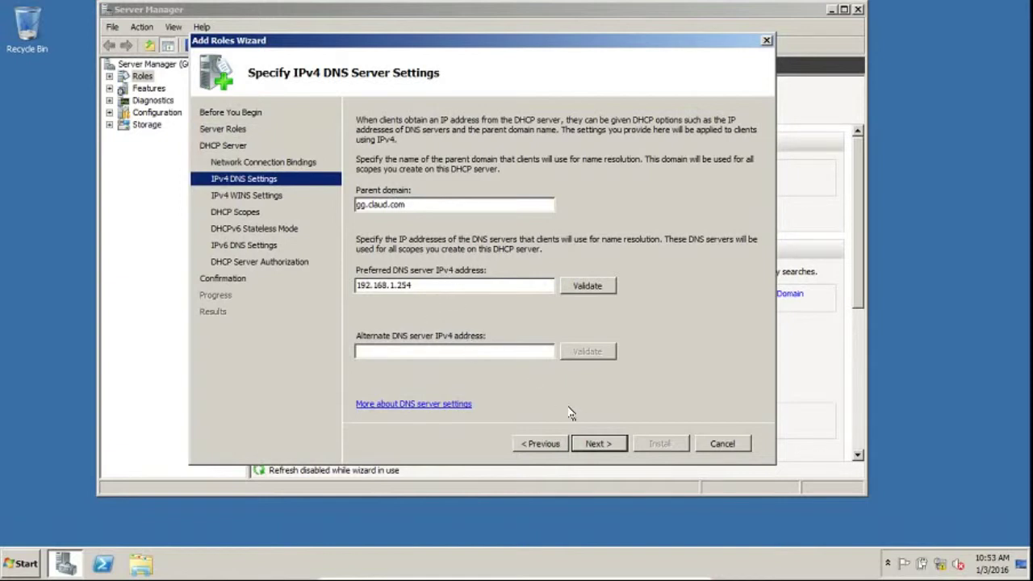
pyautogui.click(590, 288)
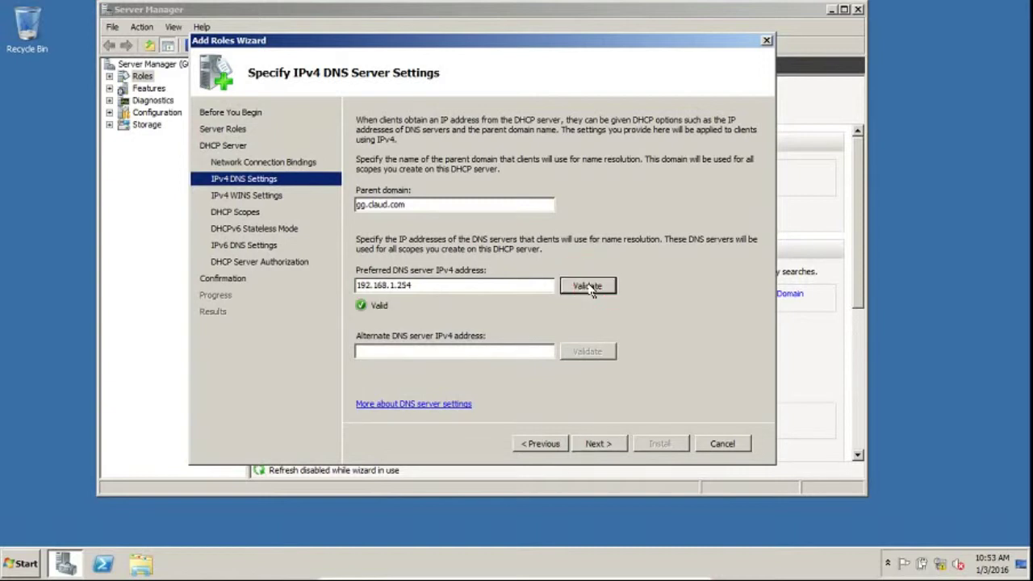
pyautogui.click(598, 446)
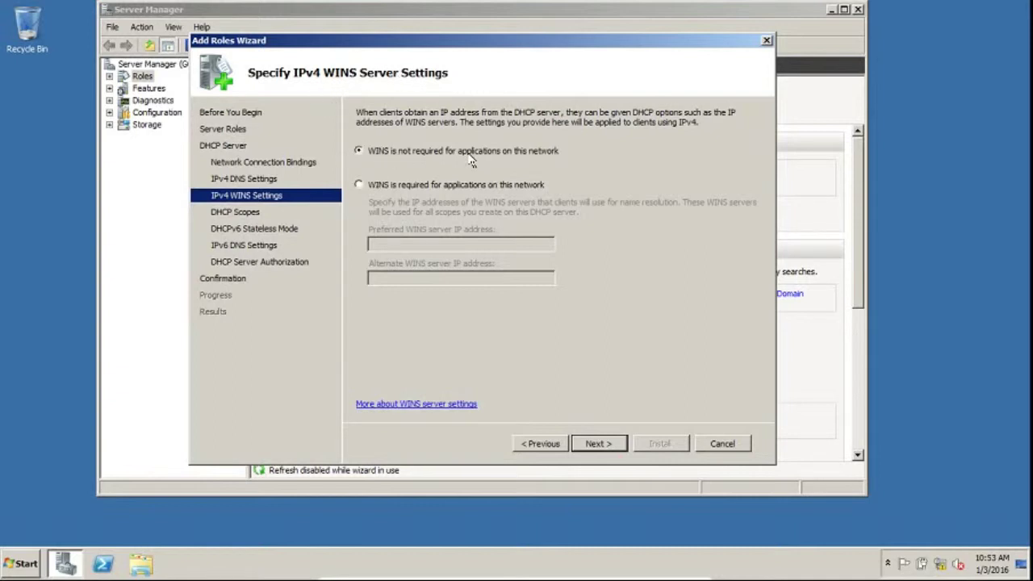
pyautogui.click(599, 444)
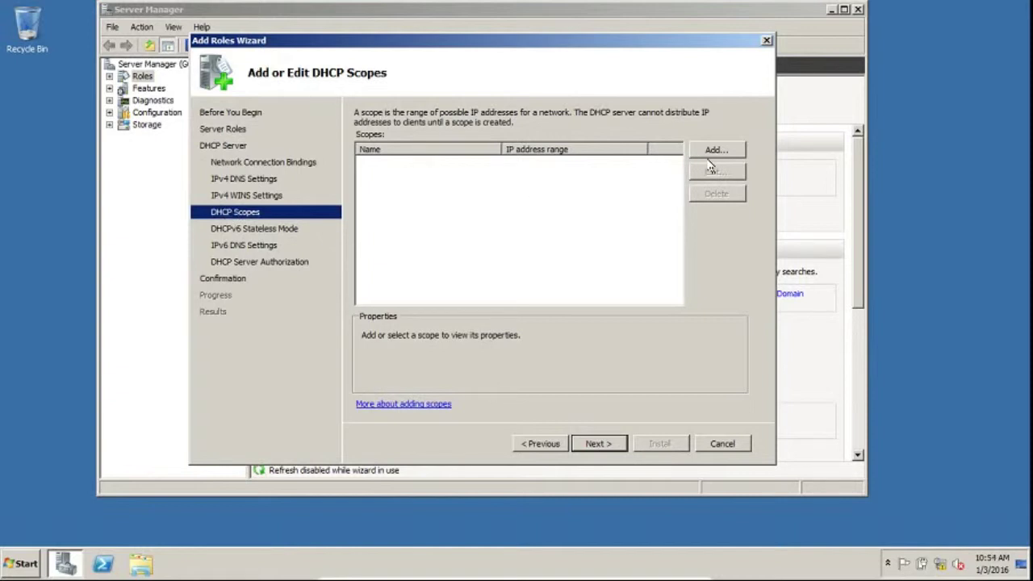
# - Add a DHCP scope named DHCP Scopes with the address range 192.168.1.2 to 192.168.1.100
pyautogui.click(715, 152)
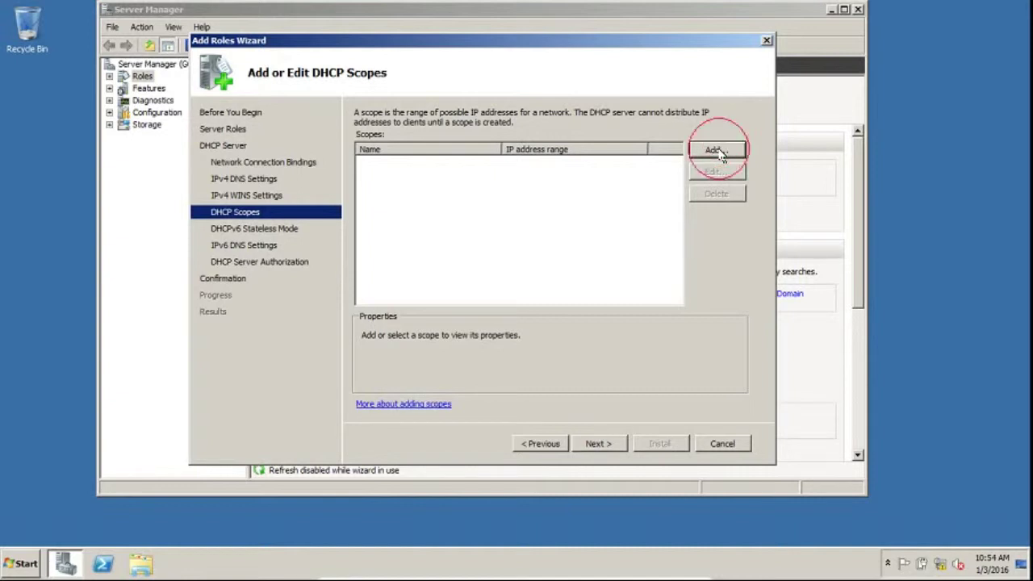
pyautogui.click(492, 191)
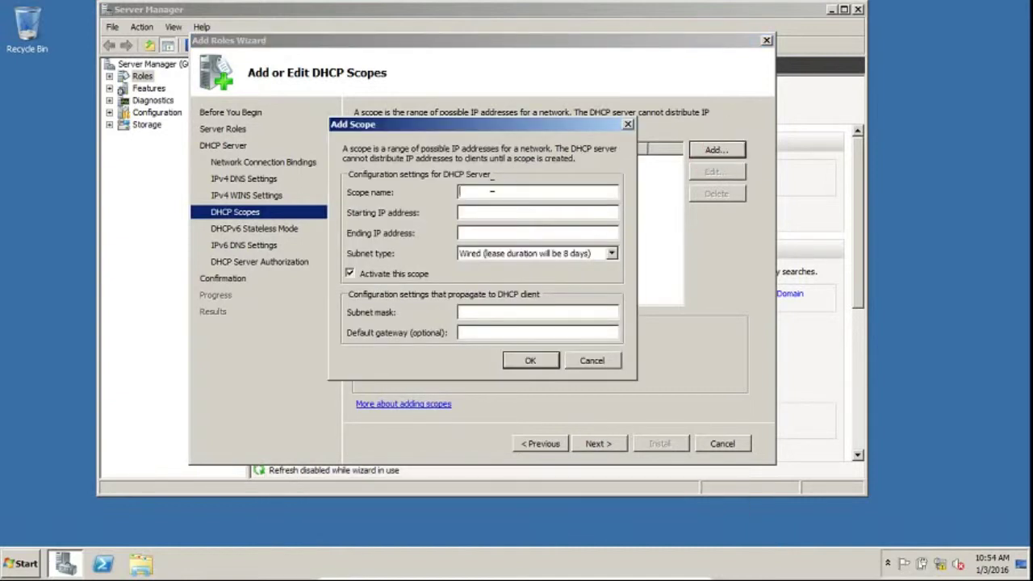
pyautogui.write('DHCP Scopes')
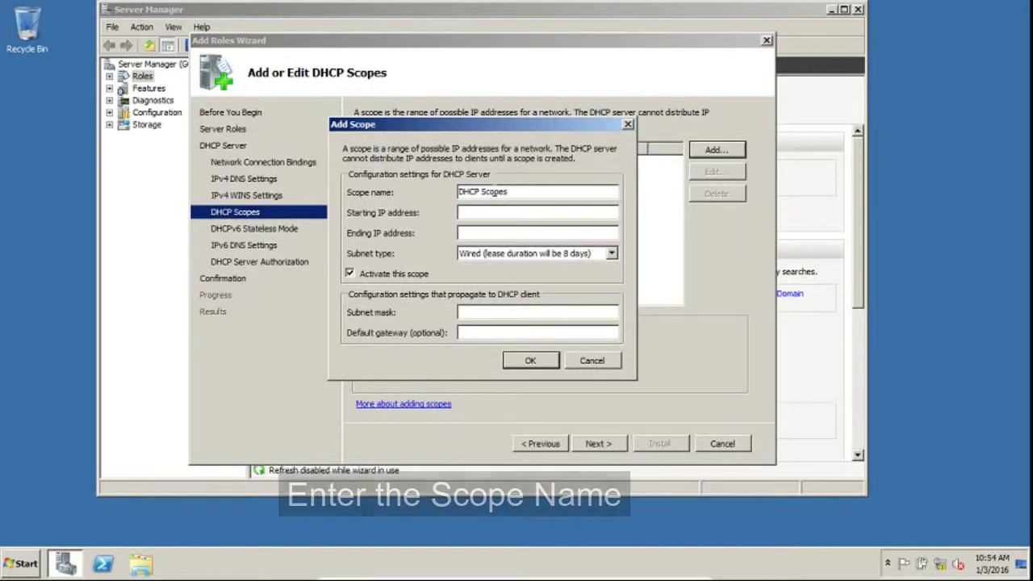
pyautogui.click(517, 211)
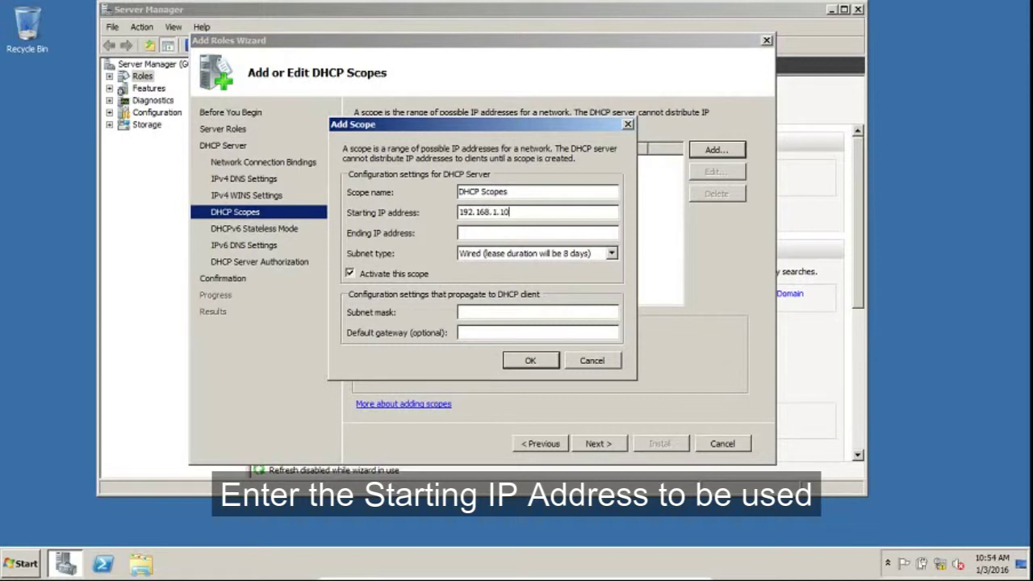
pyautogui.write('192.168.1.100')
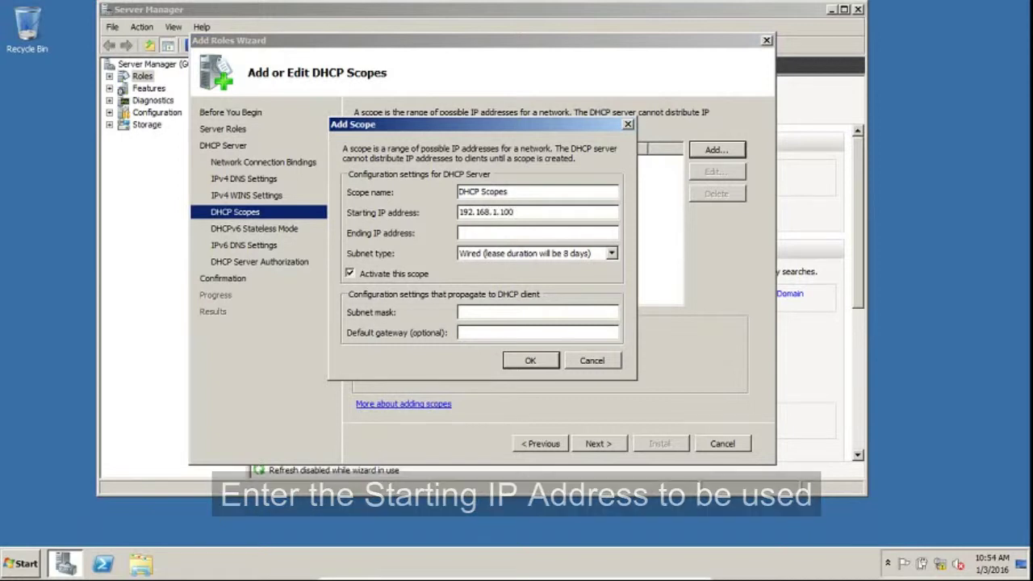
pyautogui.click(517, 234)
pyautogui.write('192.168.1.')
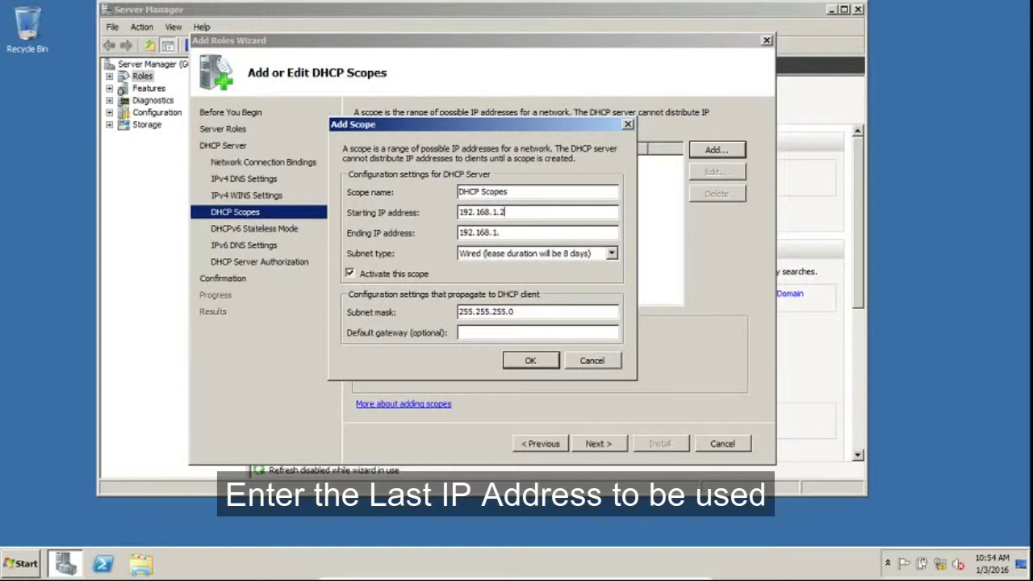
pyautogui.click(519, 233)
pyautogui.write('100')
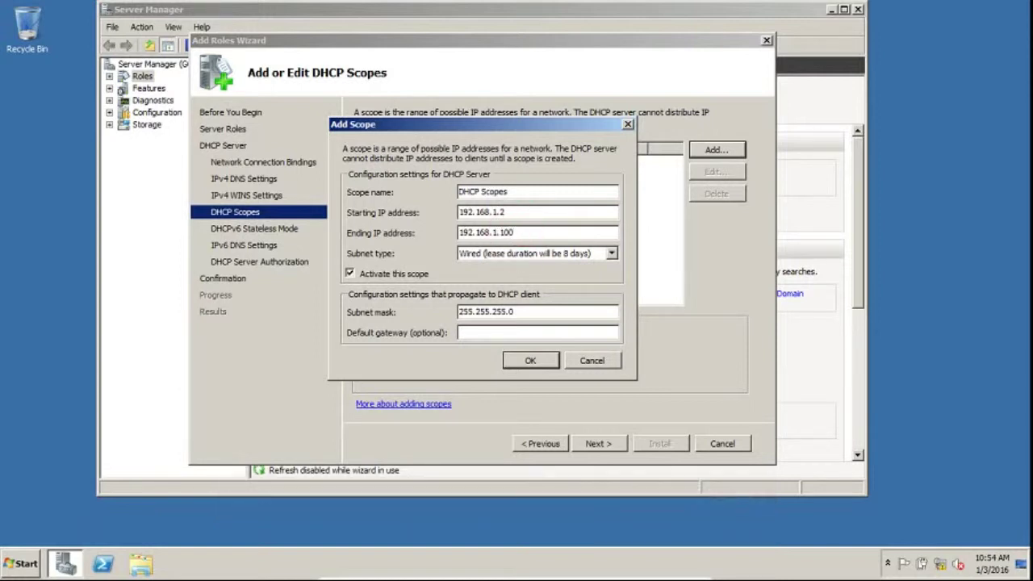
# - Set the scope's subnet type to Wired (8-day lease) and its default gateway to 192.168.1.1
pyautogui.click(541, 254)
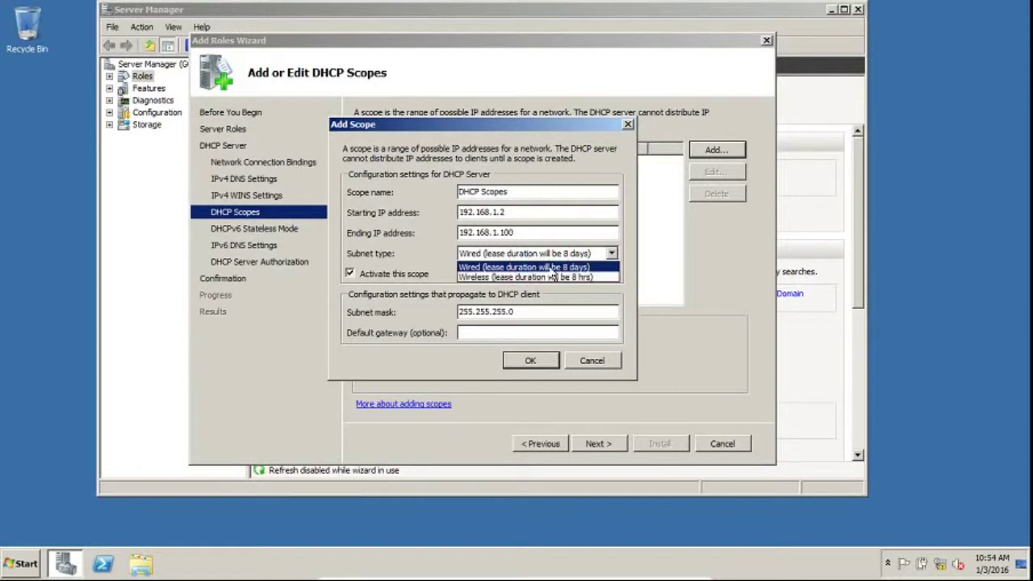
pyautogui.click(565, 268)
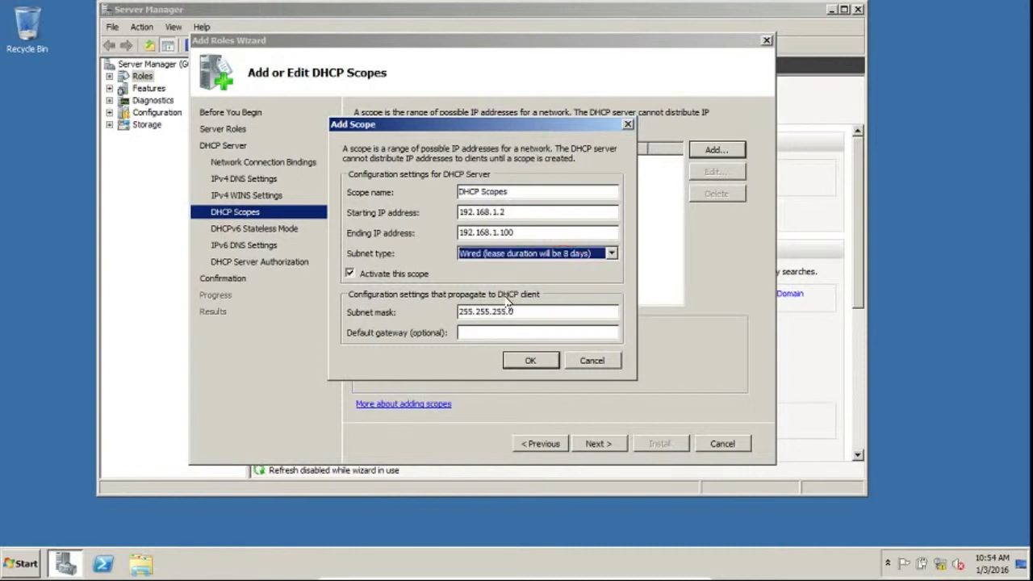
pyautogui.click(487, 331)
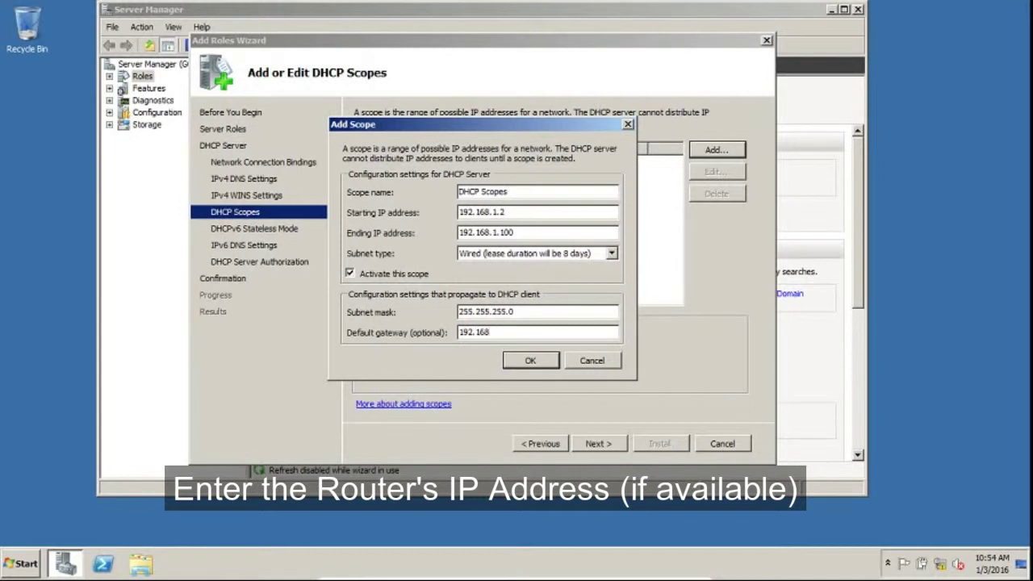
pyautogui.write('192.168.1.1')
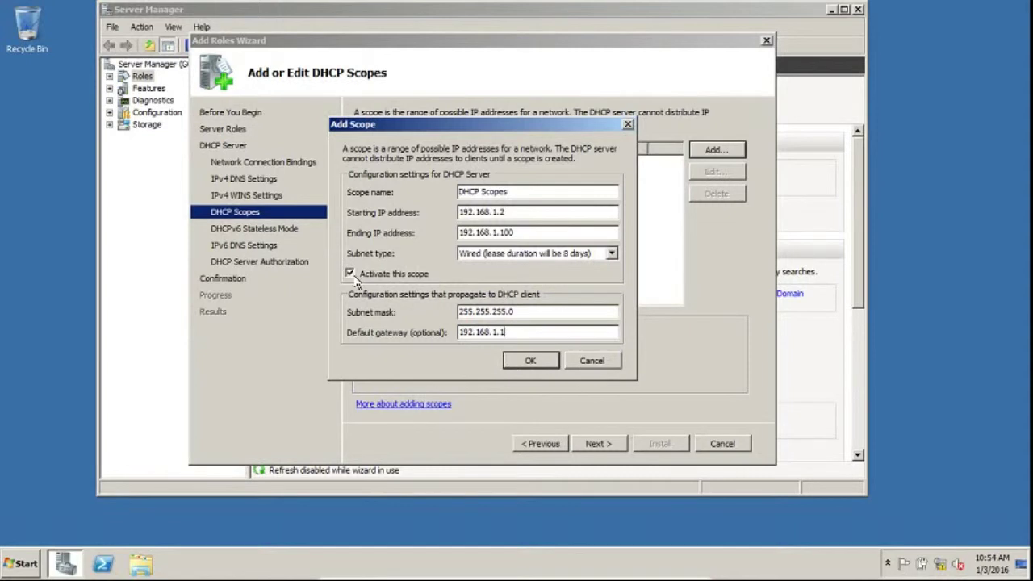
# - Save the new DHCP scope in the scope list and disable DHCPv6 stateless mode for this server
pyautogui.click(532, 362)
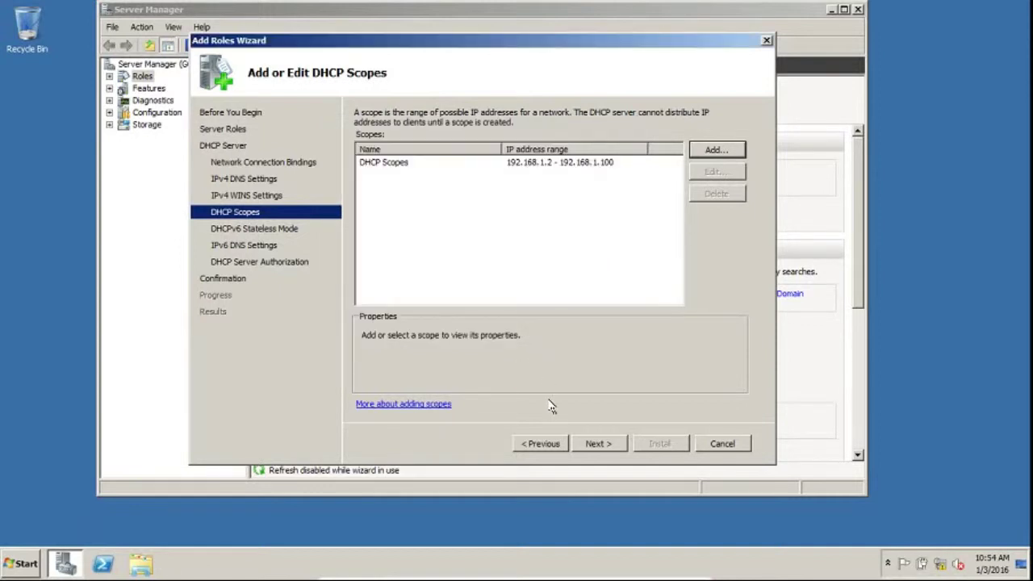
pyautogui.click(565, 165)
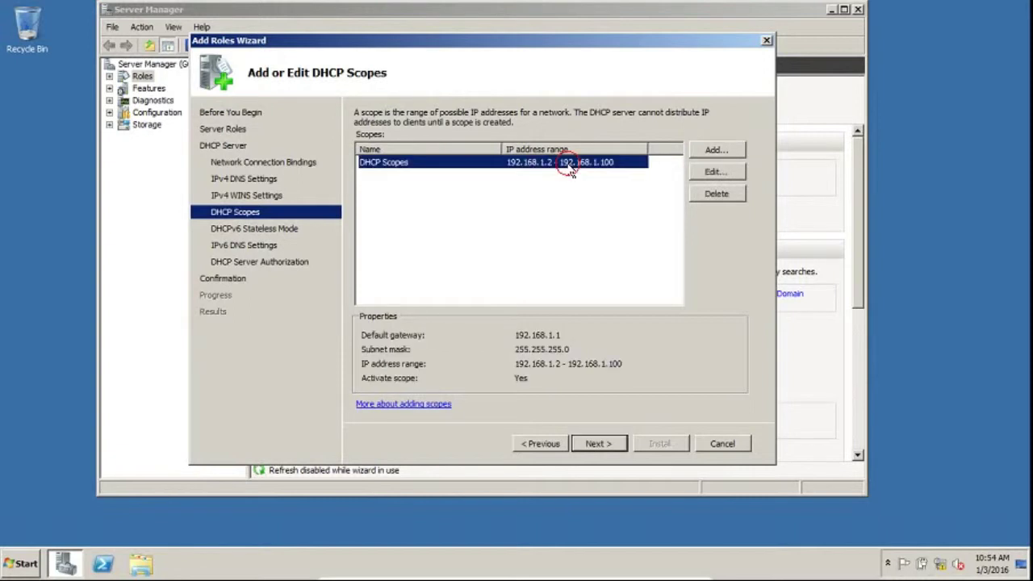
pyautogui.click(598, 444)
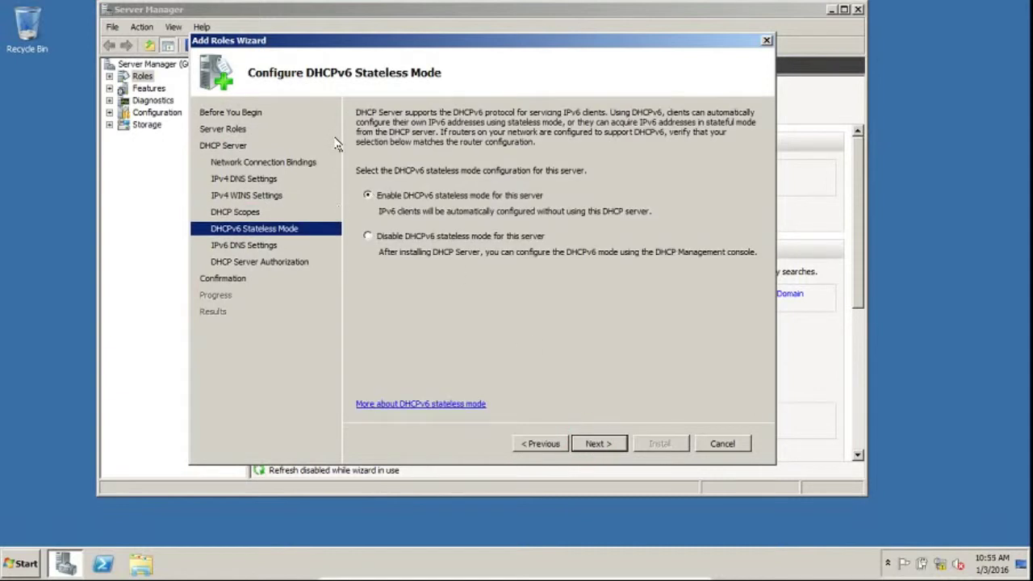
pyautogui.click(368, 239)
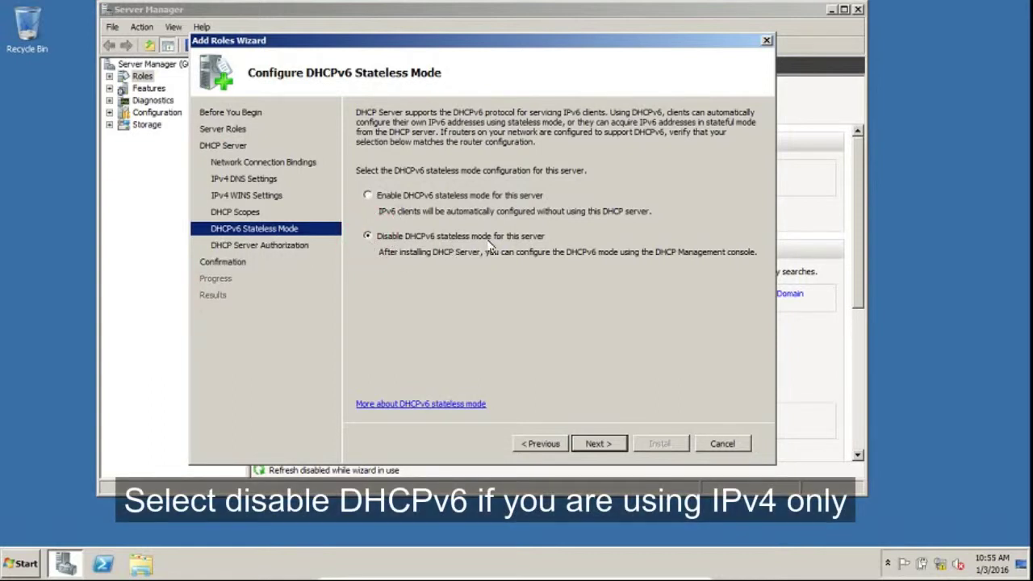
pyautogui.click(597, 446)
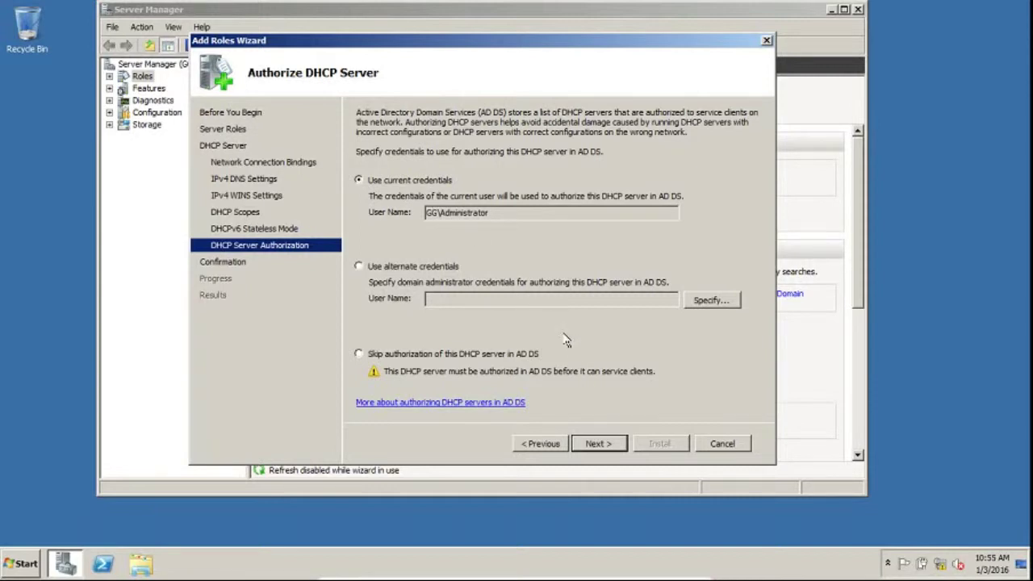
# - Authorize the DHCP server with the current credentials and install the DHCP Server role, closing the wizard when finished
pyautogui.click(616, 441)
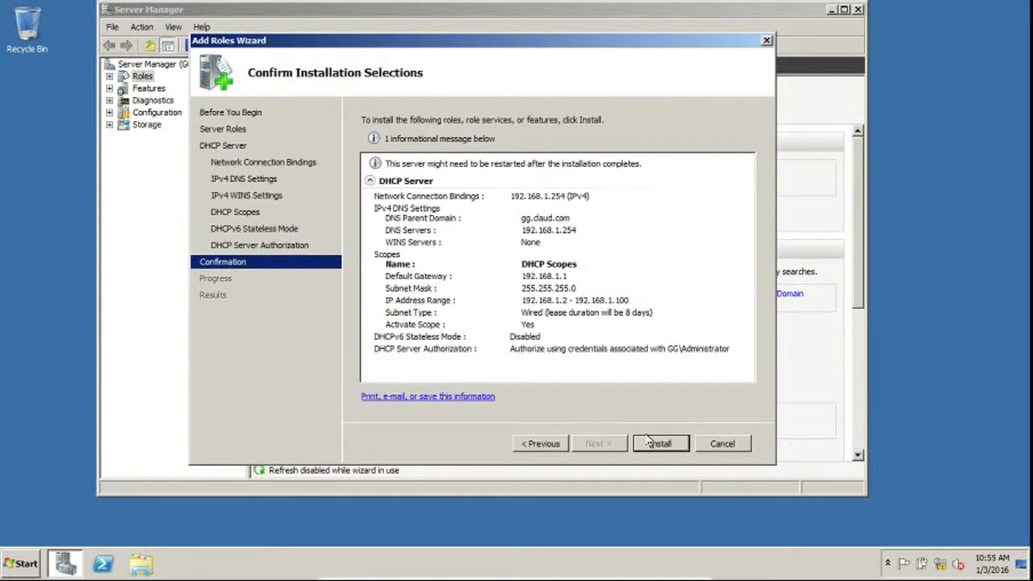
pyautogui.click(652, 444)
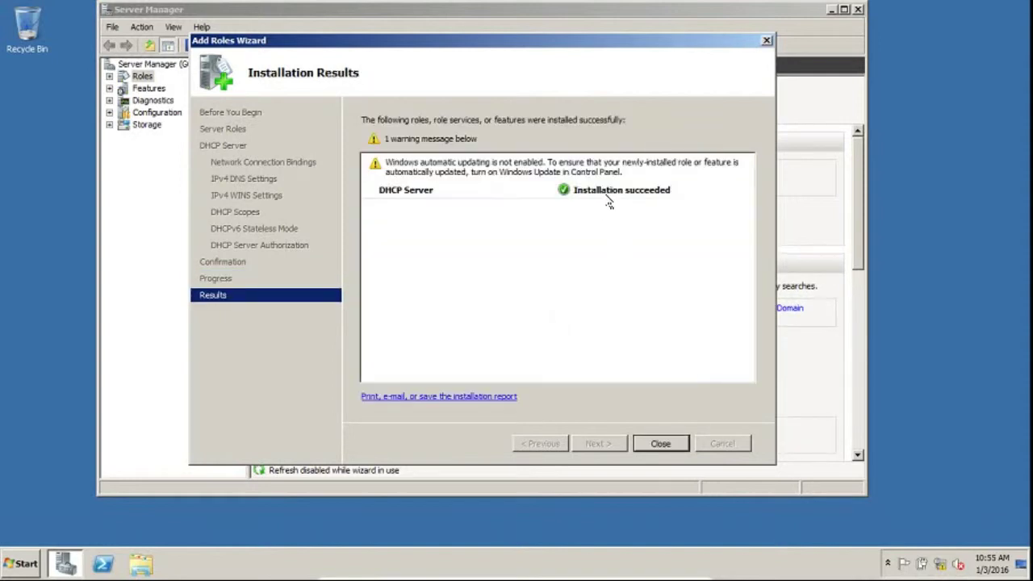
pyautogui.click(673, 449)
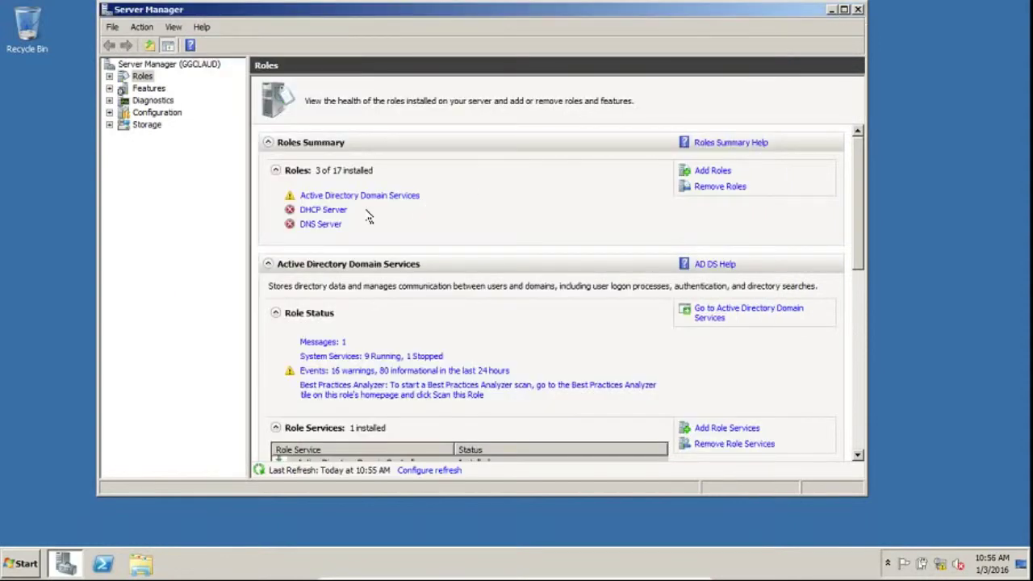
# - Expand the DHCP Server role down to the contents of the IPv4 scope DHCP Scopes
pyautogui.click(112, 78)
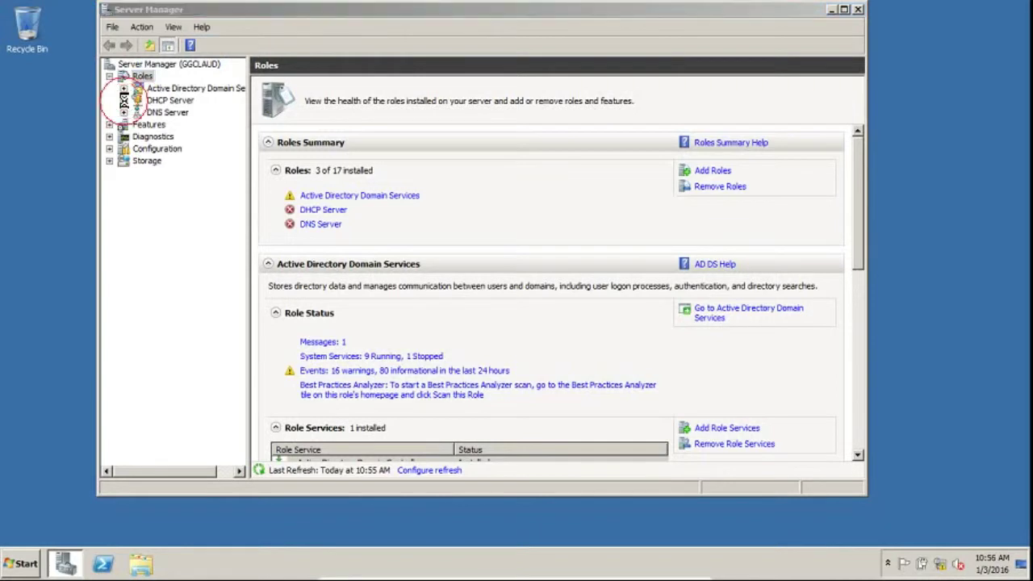
pyautogui.click(124, 100)
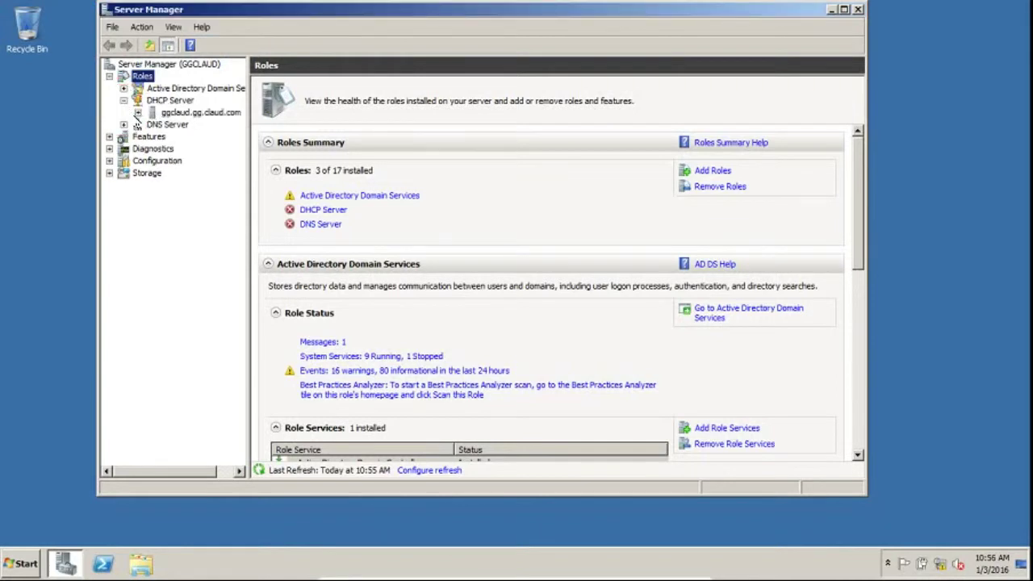
pyautogui.click(138, 114)
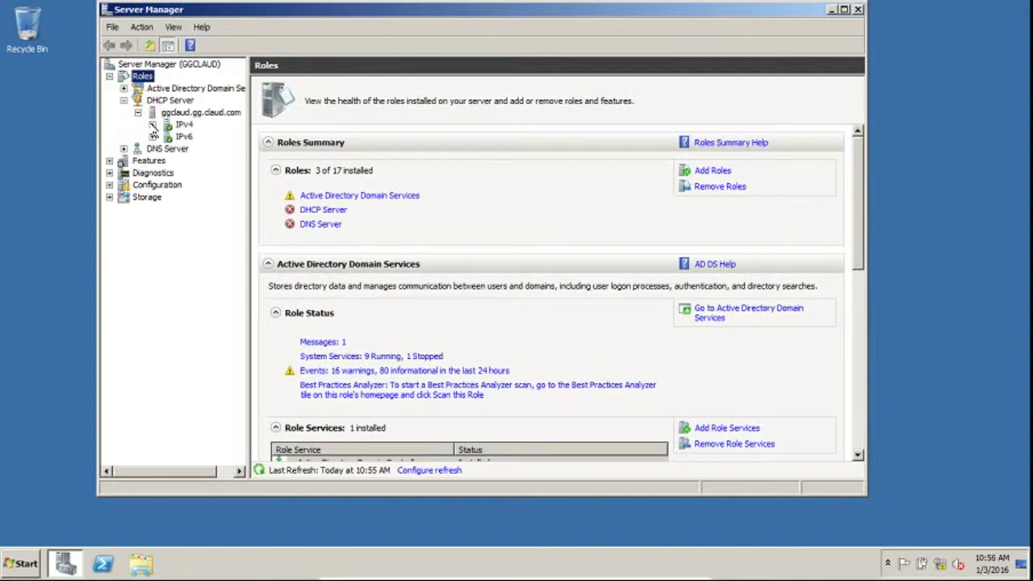
pyautogui.click(153, 125)
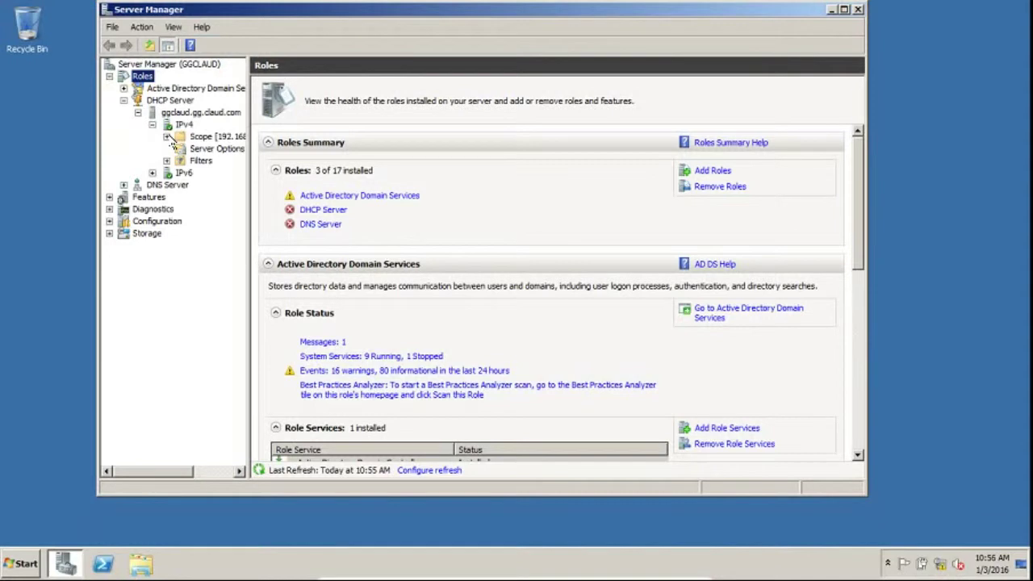
pyautogui.click(184, 126)
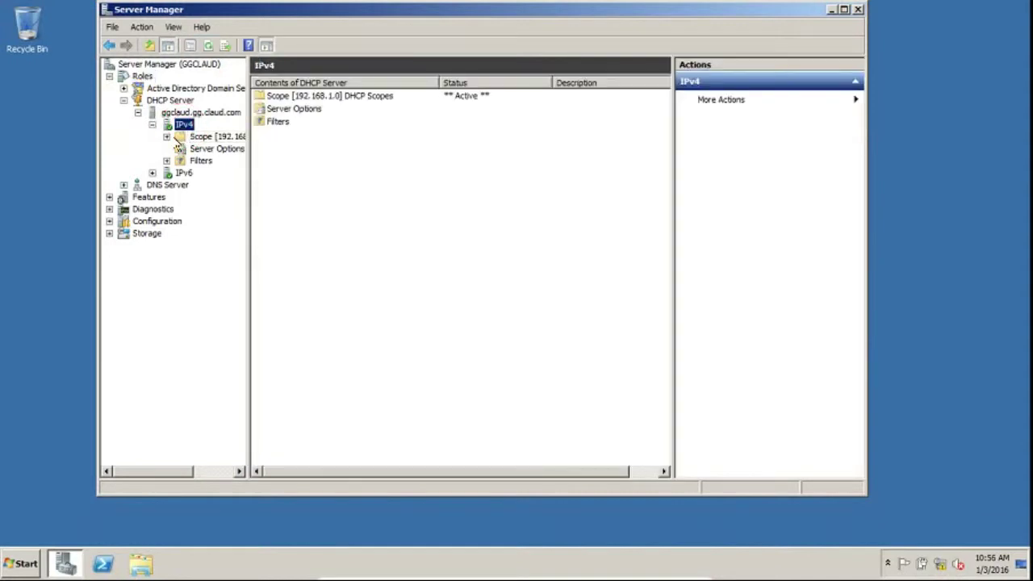
pyautogui.click(166, 137)
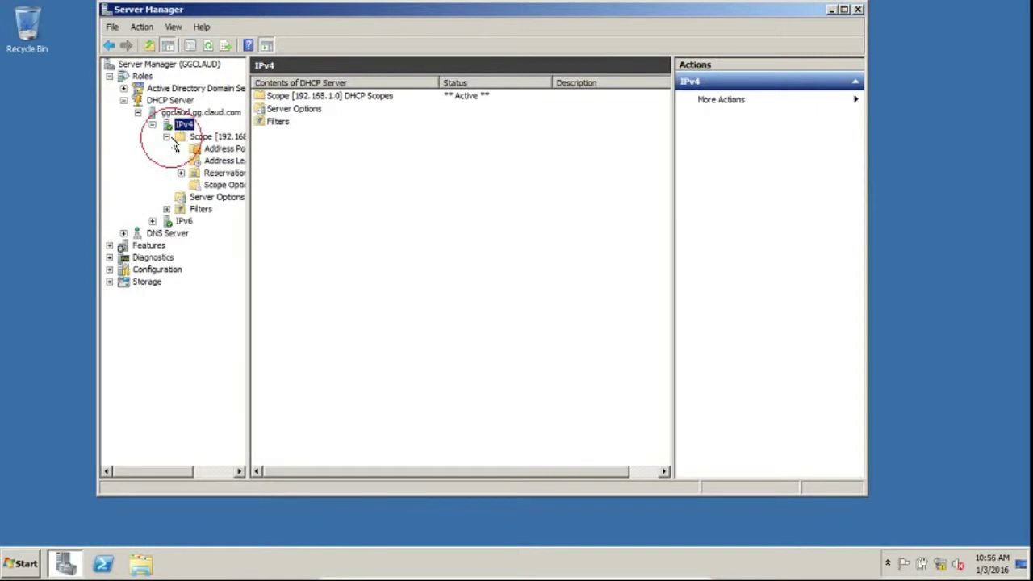
# - Examine the scope's address pool, refreshing its address range entry, and view the scope's address leases and reservations
pyautogui.click(213, 150)
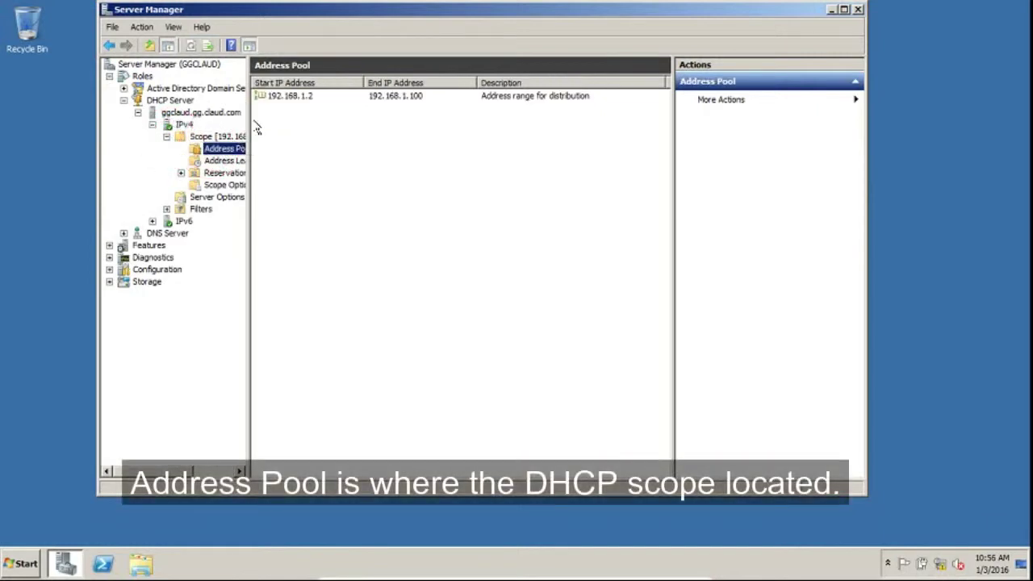
pyautogui.click(291, 102)
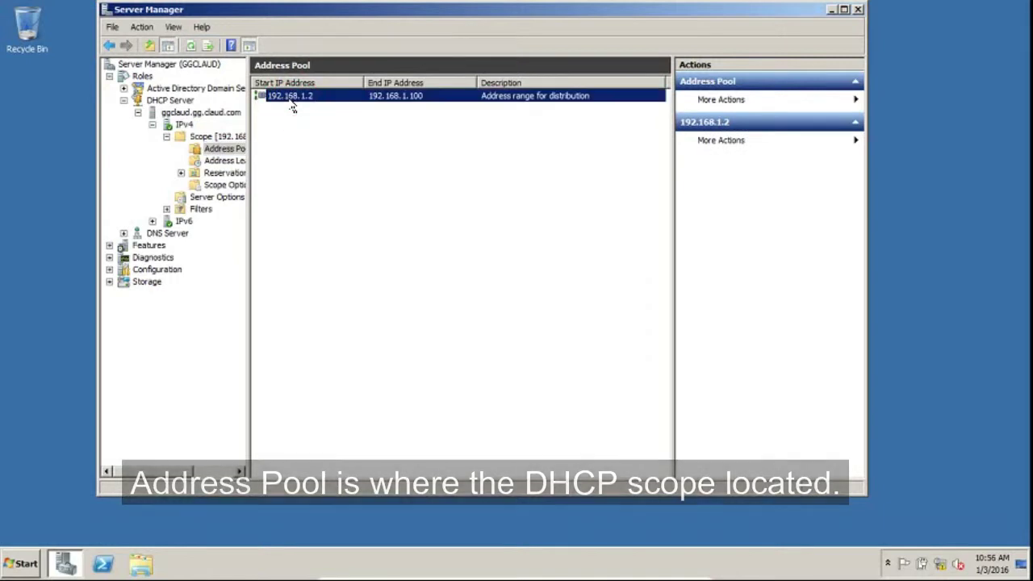
pyautogui.rightClick(292, 105)
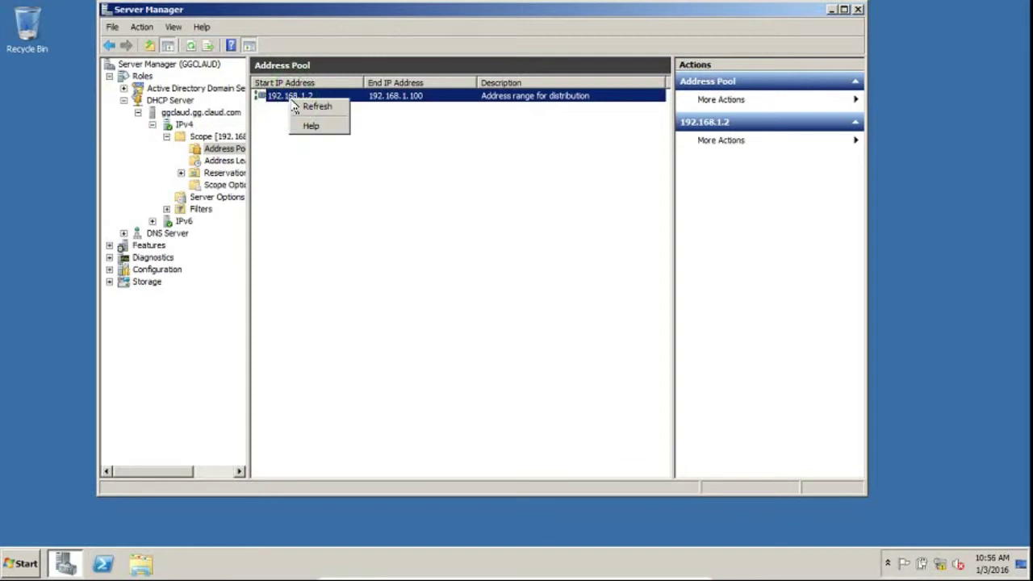
pyautogui.click(311, 108)
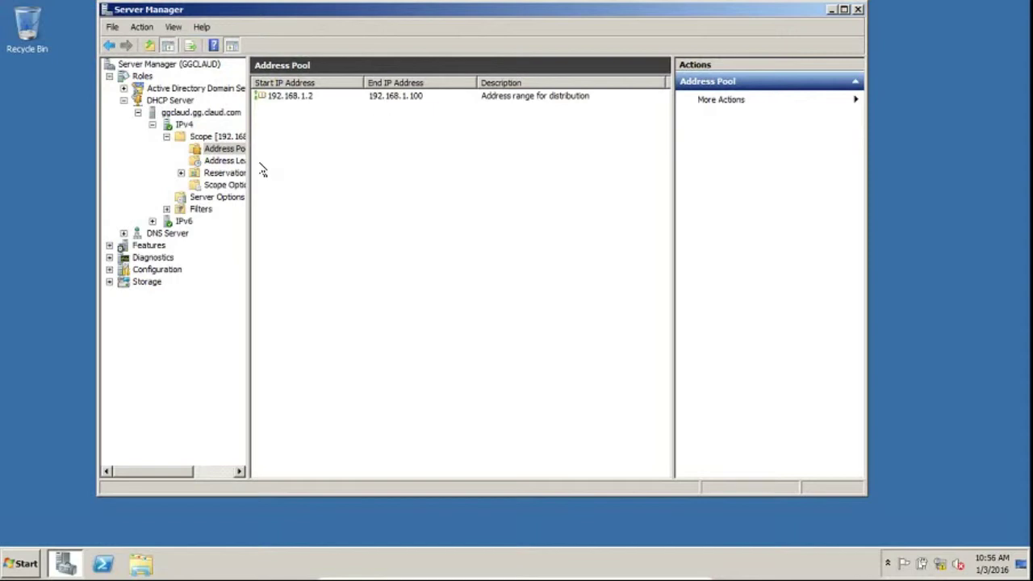
pyautogui.click(228, 160)
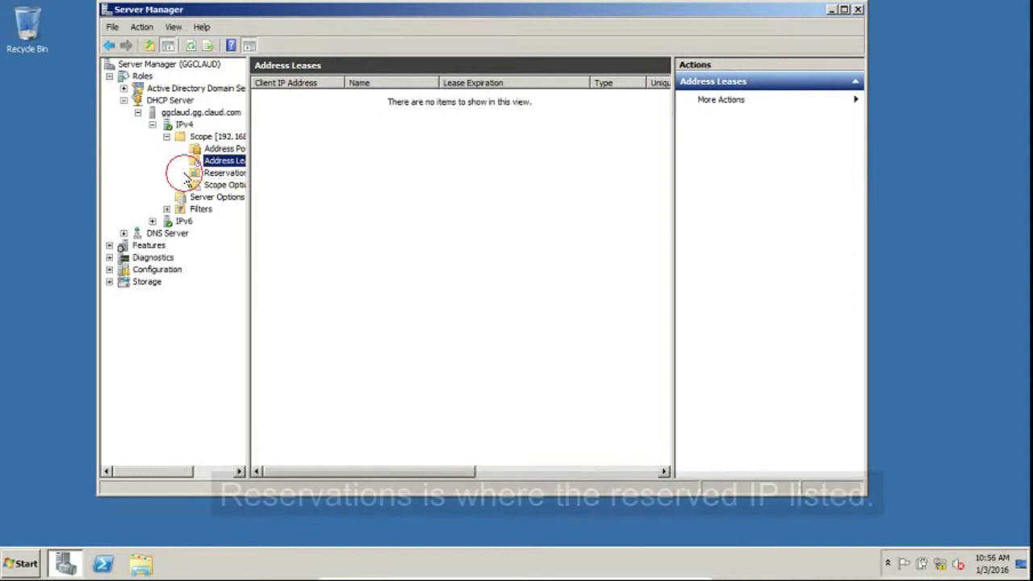
pyautogui.click(227, 173)
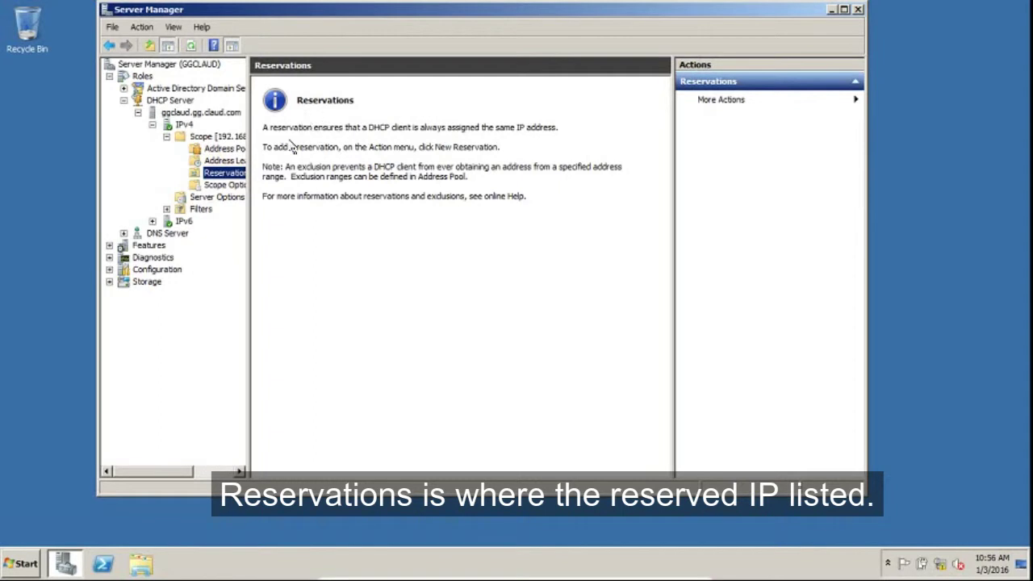
# - Inspect the 003 Router entry in the scope options and close its settings without changes
pyautogui.click(227, 185)
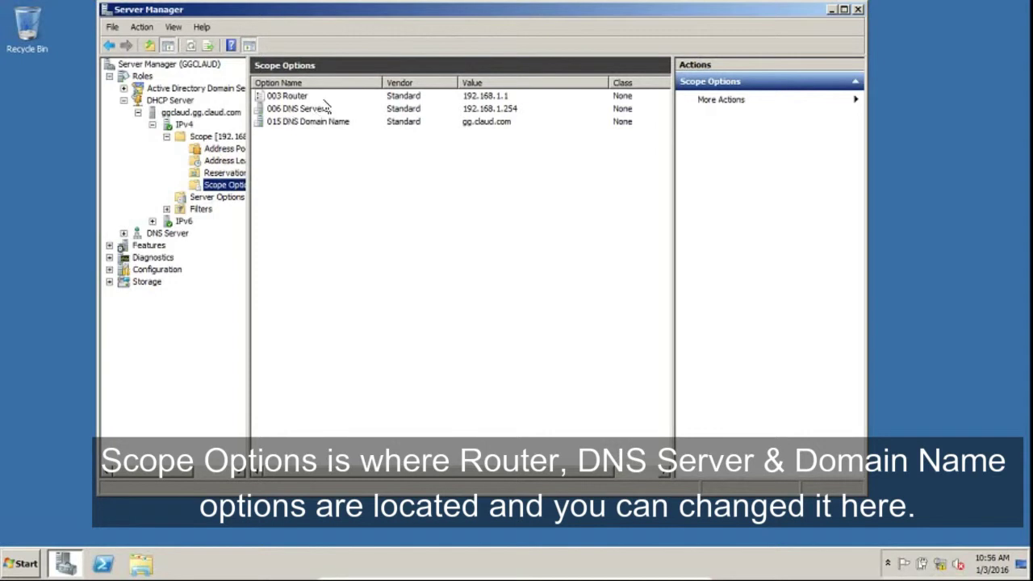
pyautogui.click(288, 96)
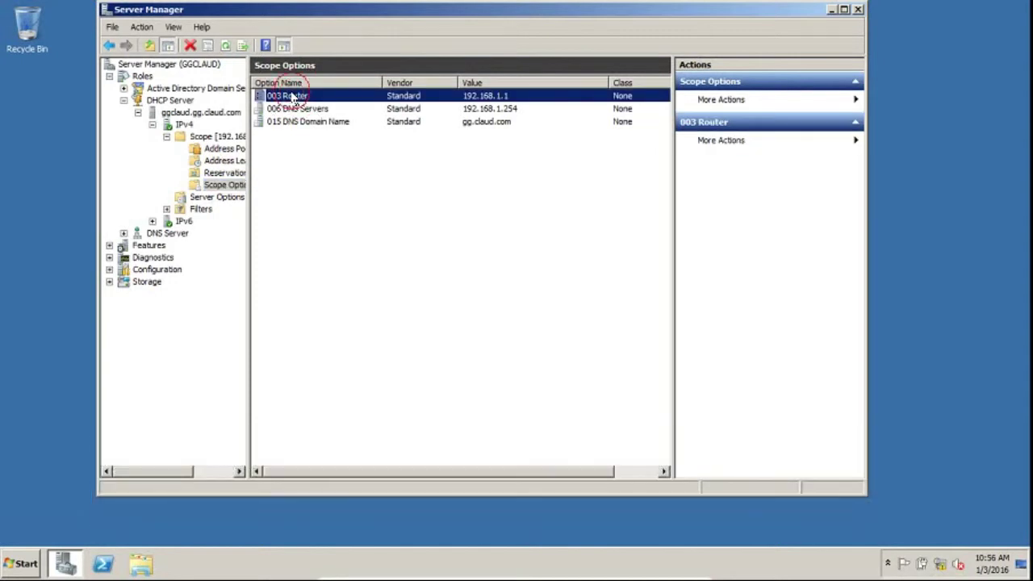
pyautogui.doubleClick(293, 97)
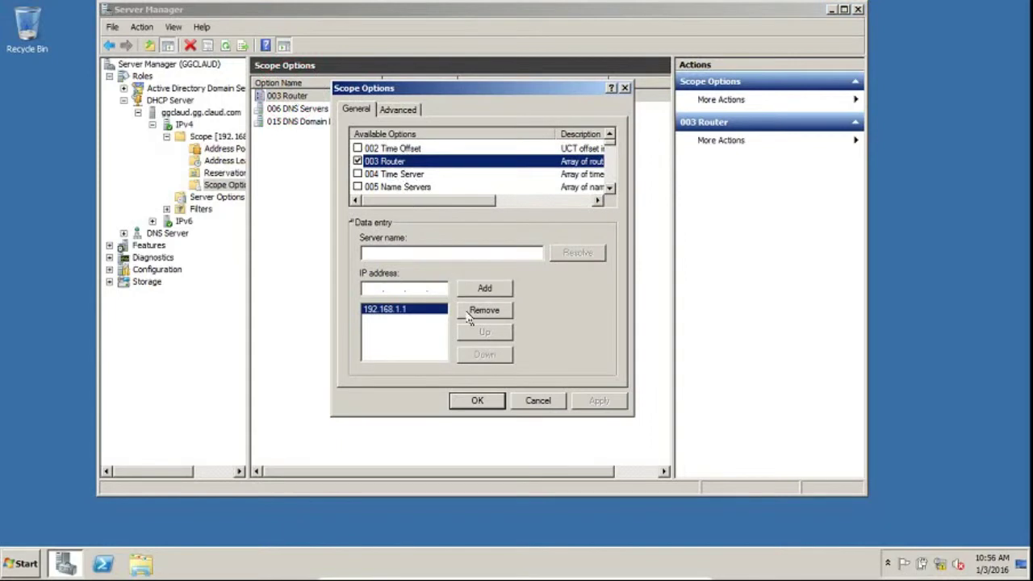
pyautogui.click(522, 403)
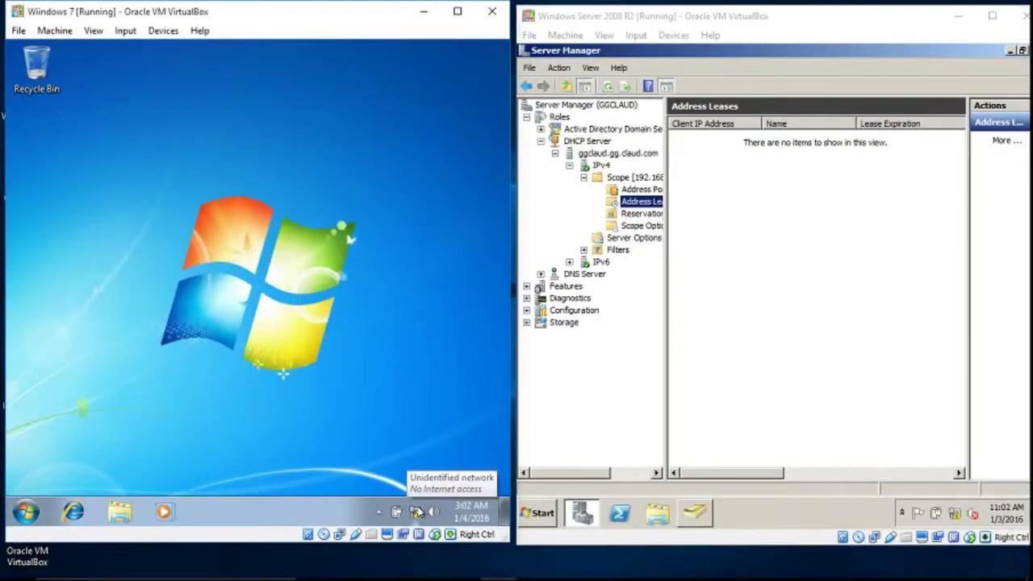
# - Switch to the Windows 7 client and open the Local Area Connection properties from its Network and Sharing Center
pyautogui.rightClick(418, 512)
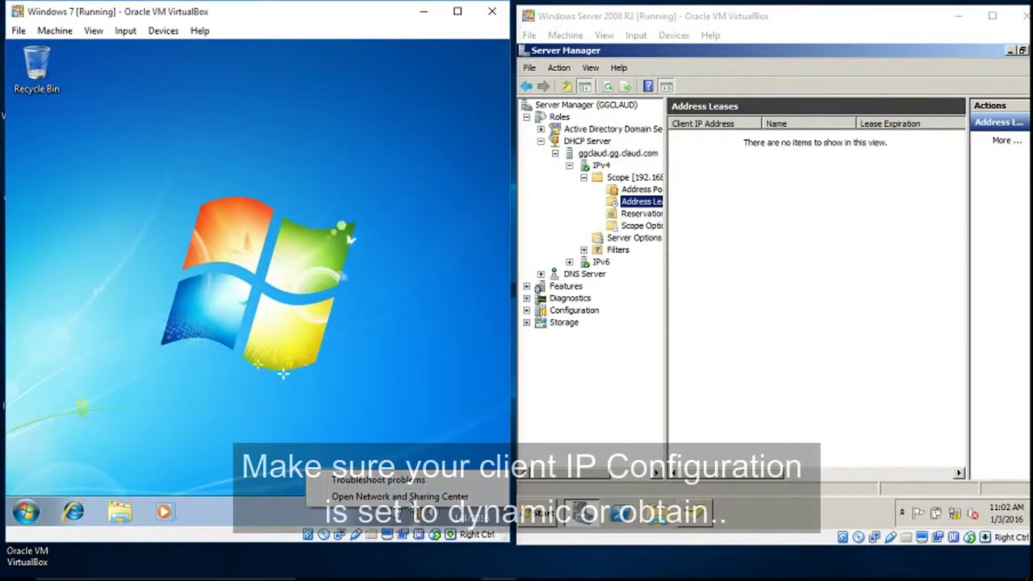
pyautogui.click(417, 496)
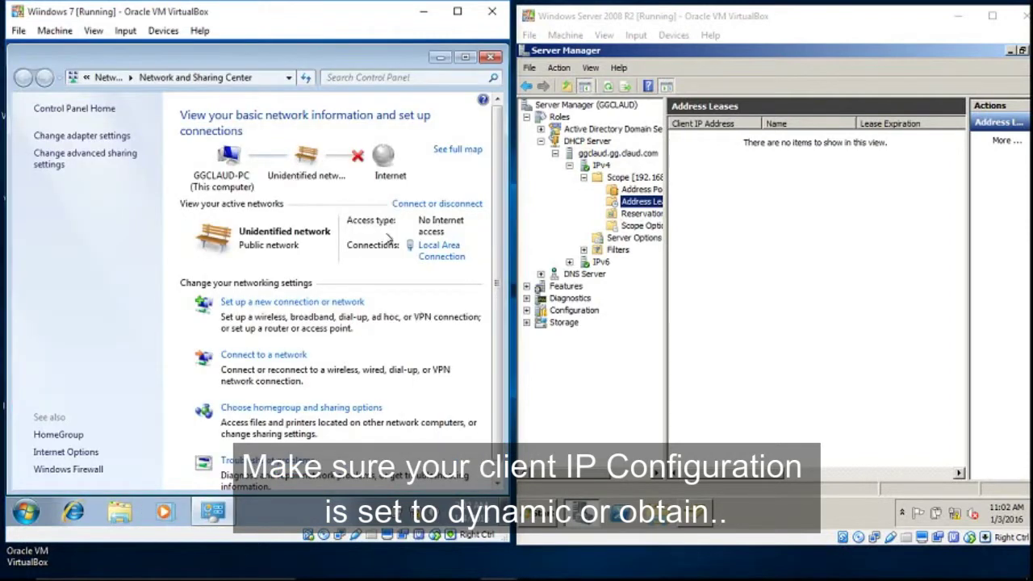
pyautogui.click(440, 253)
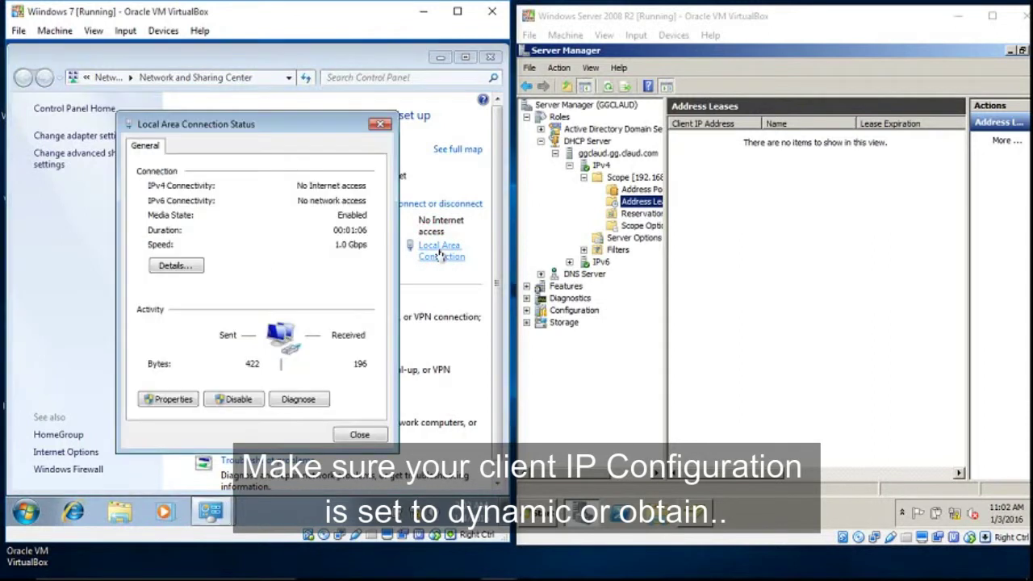
pyautogui.click(177, 397)
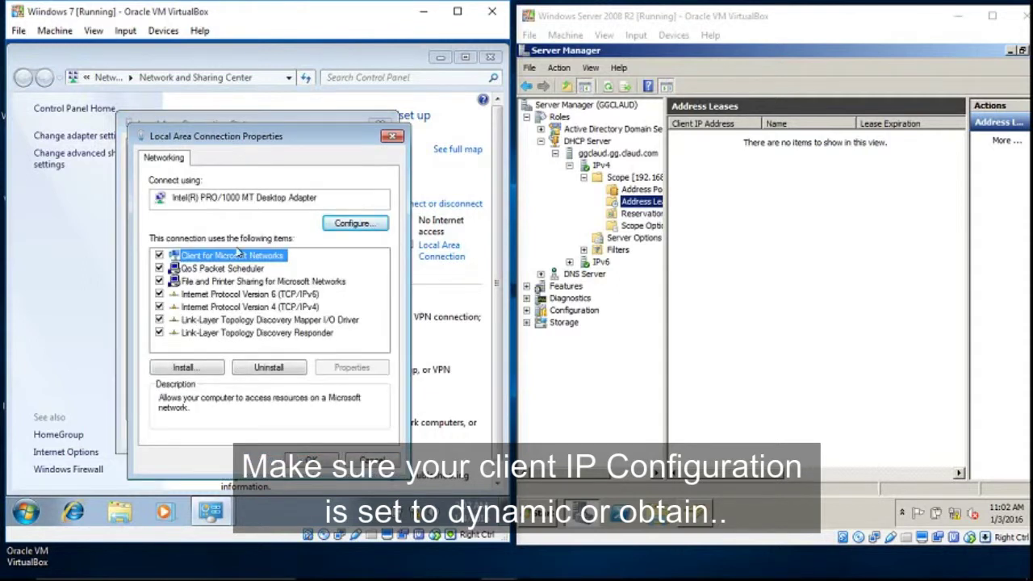
# - Set the client's Internet Protocol Version 4 to obtain both IP address and DNS server address automatically, and save the configuration
pyautogui.click(285, 307)
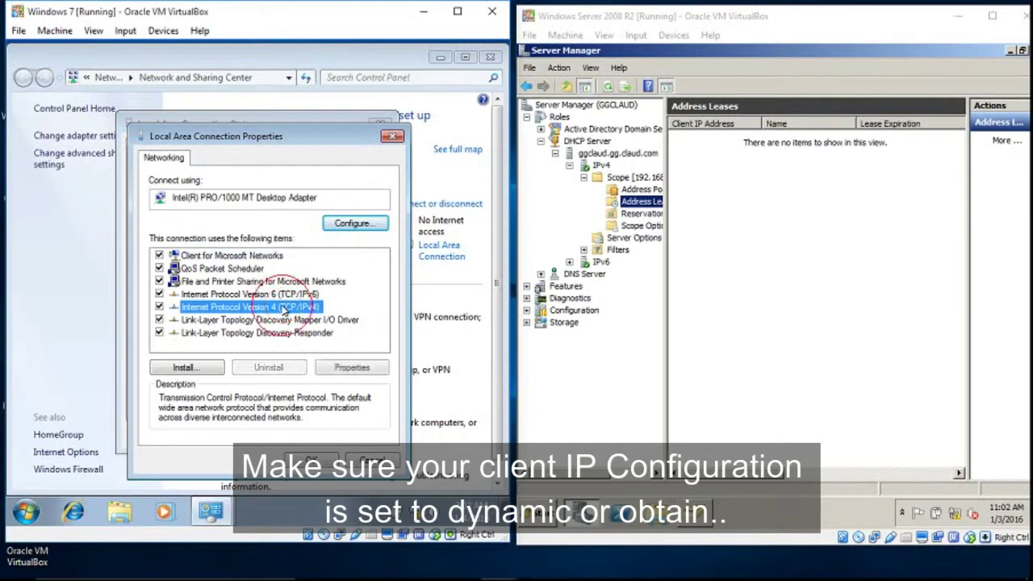
pyautogui.click(360, 371)
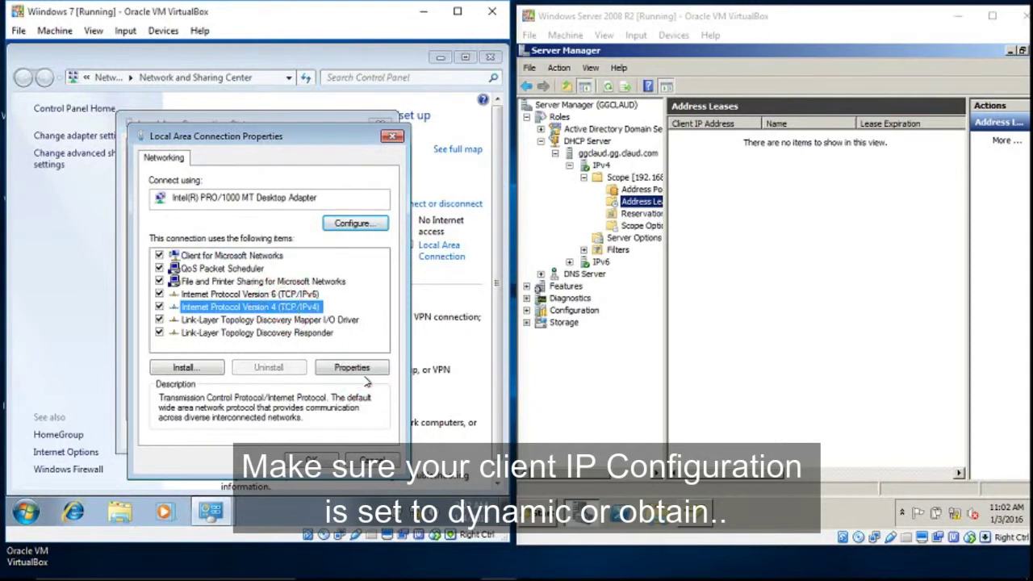
pyautogui.click(374, 376)
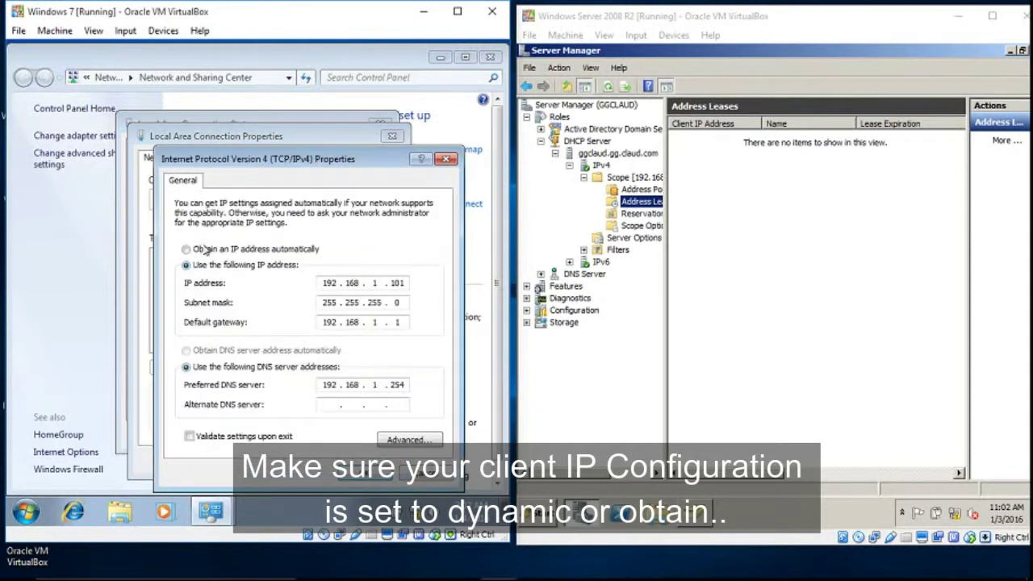
pyautogui.click(211, 251)
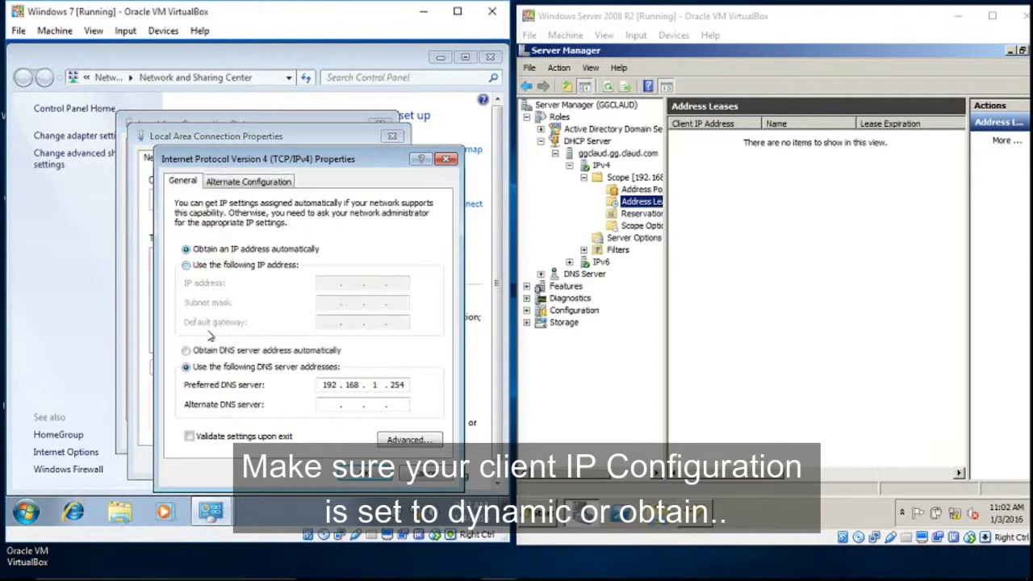
pyautogui.click(223, 353)
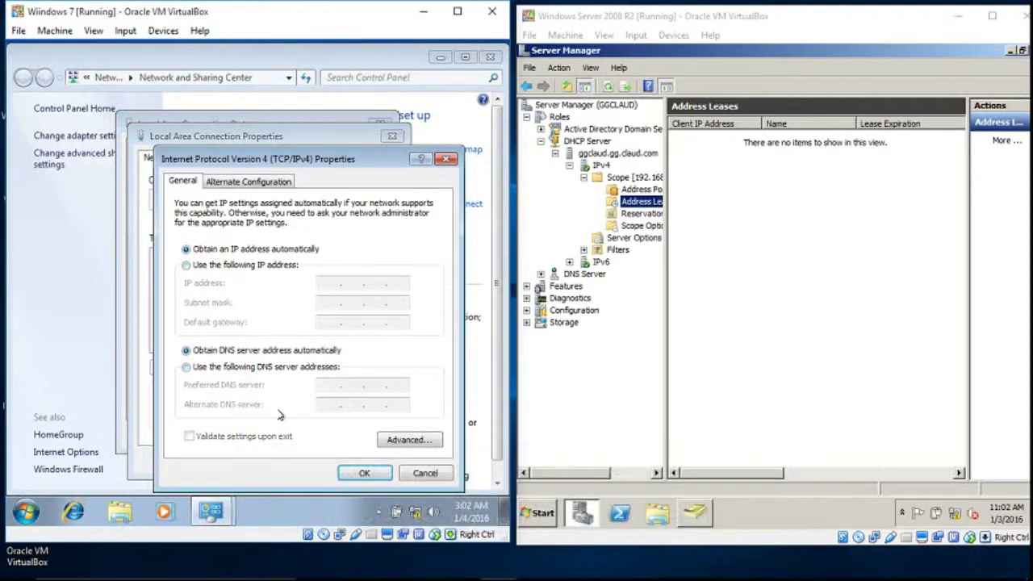
pyautogui.click(363, 474)
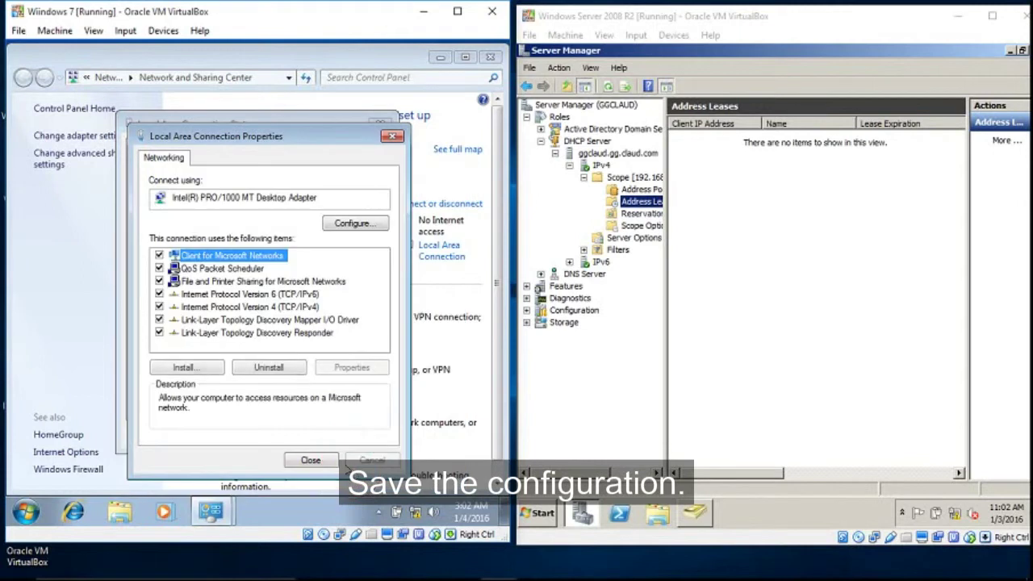
pyautogui.click(311, 460)
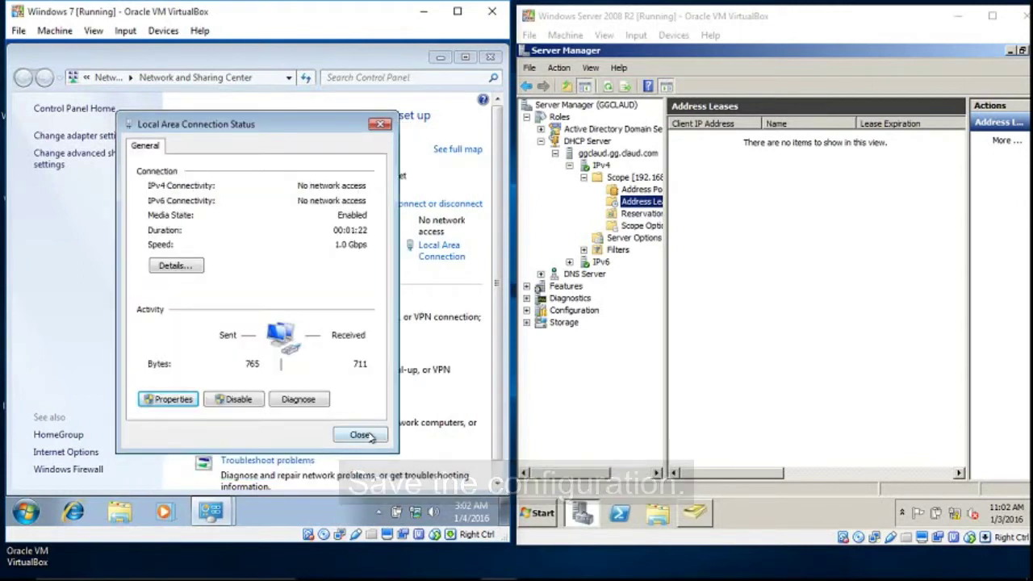
# - Close the client's connection status and Network and Sharing Center, refresh its desktop, and refresh the scope's address leases on the server
pyautogui.click(359, 434)
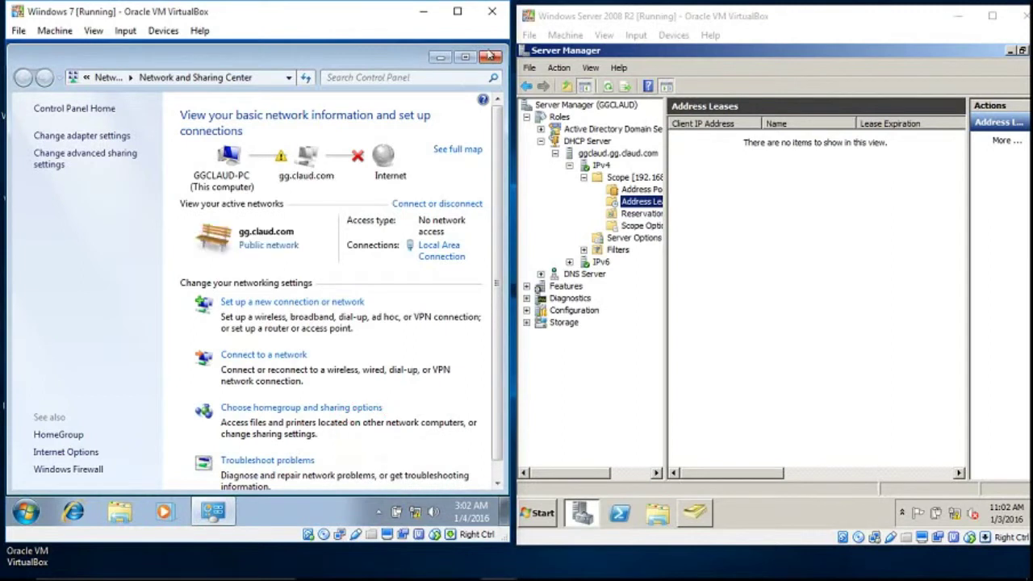
pyautogui.click(491, 59)
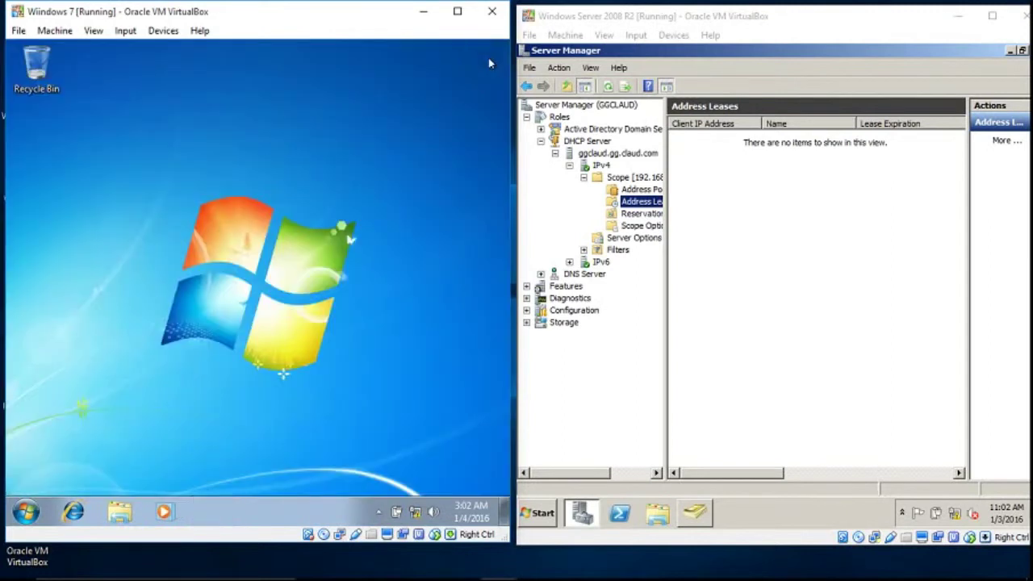
pyautogui.rightClick(249, 126)
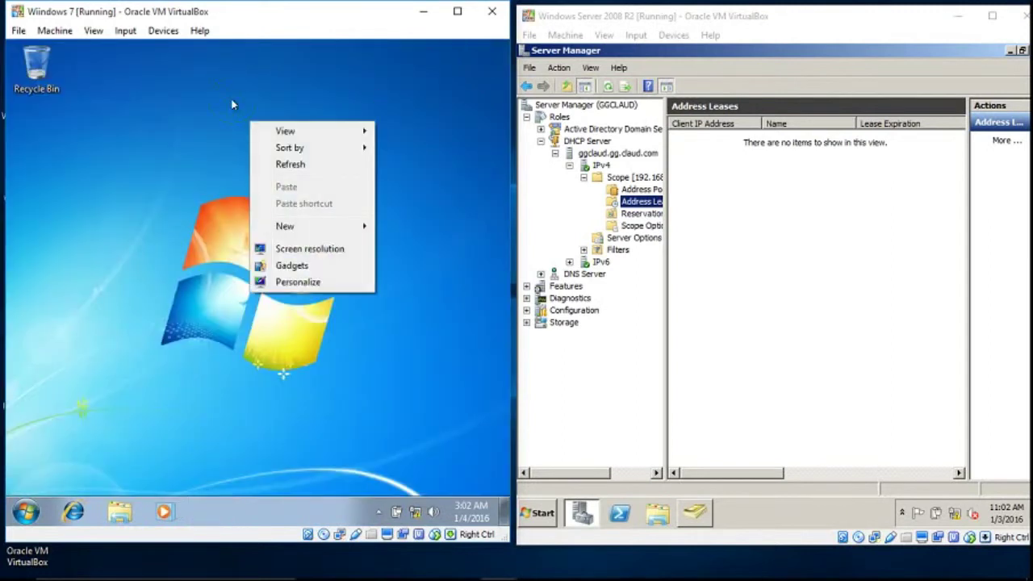
pyautogui.click(289, 164)
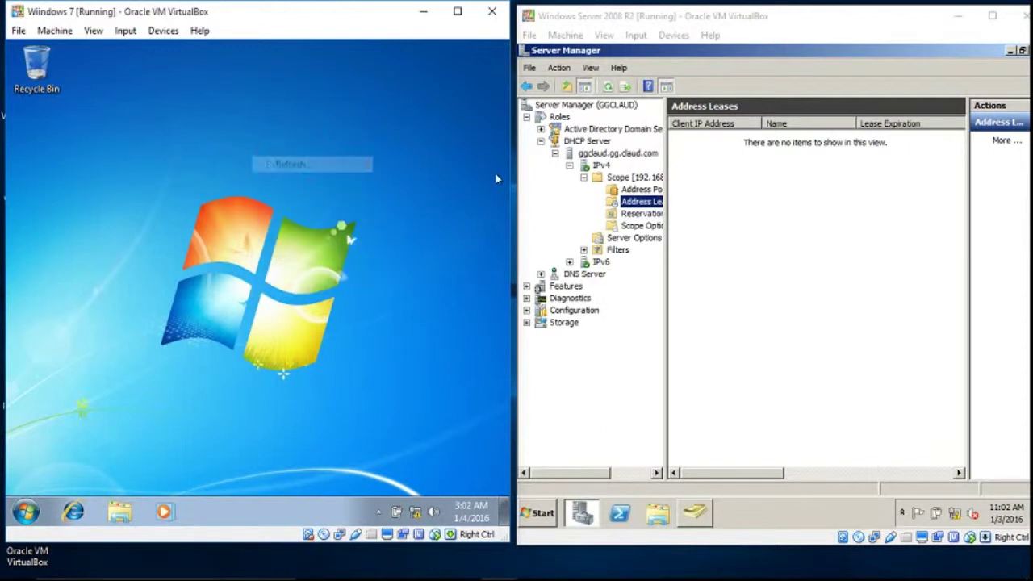
pyautogui.rightClick(704, 184)
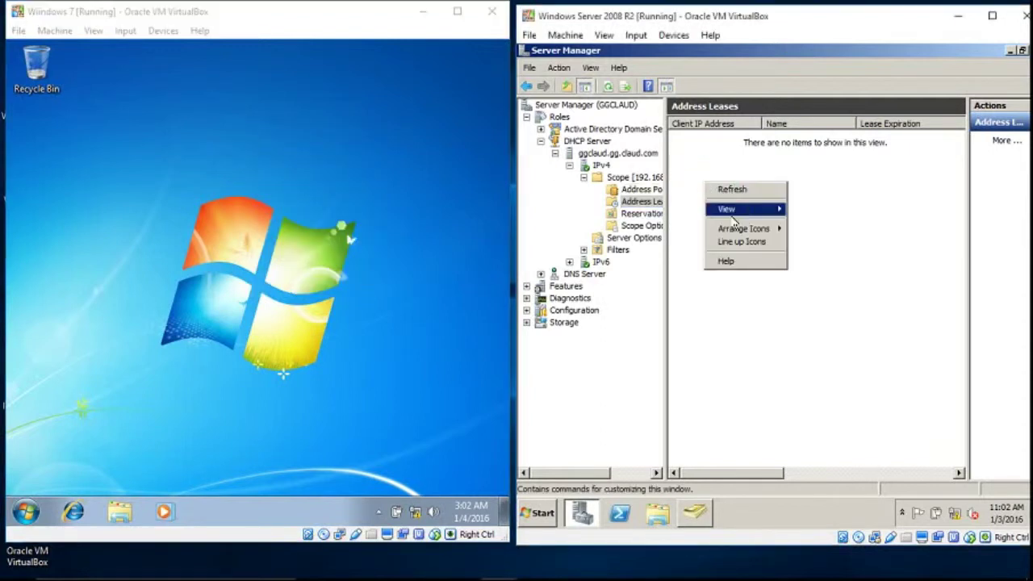
pyautogui.click(771, 193)
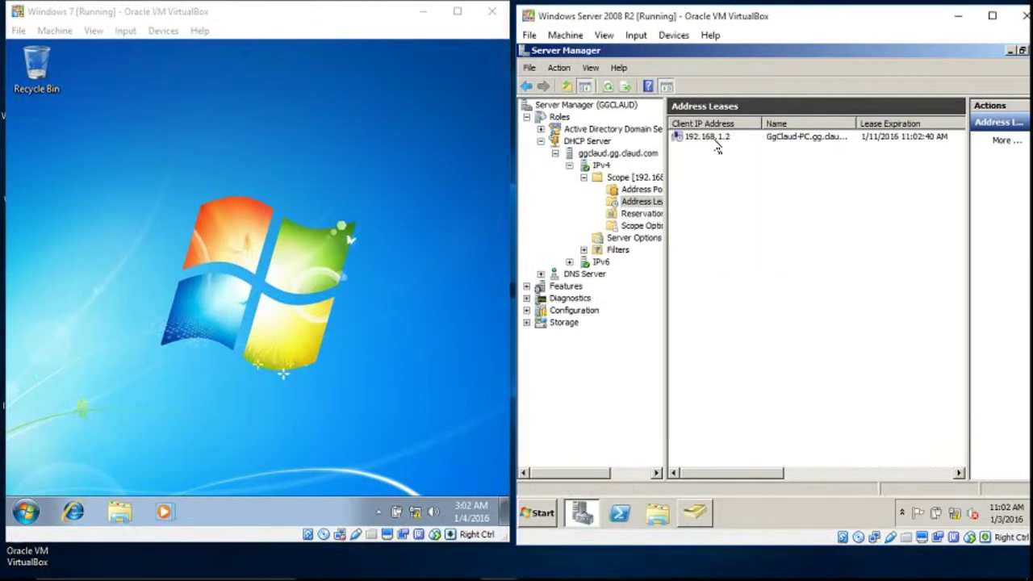
# - Open a Command Prompt on the Windows 7 client and display its full IP configuration with ipconfig /all
pyautogui.click(234, 321)
pyautogui.click(26, 512)
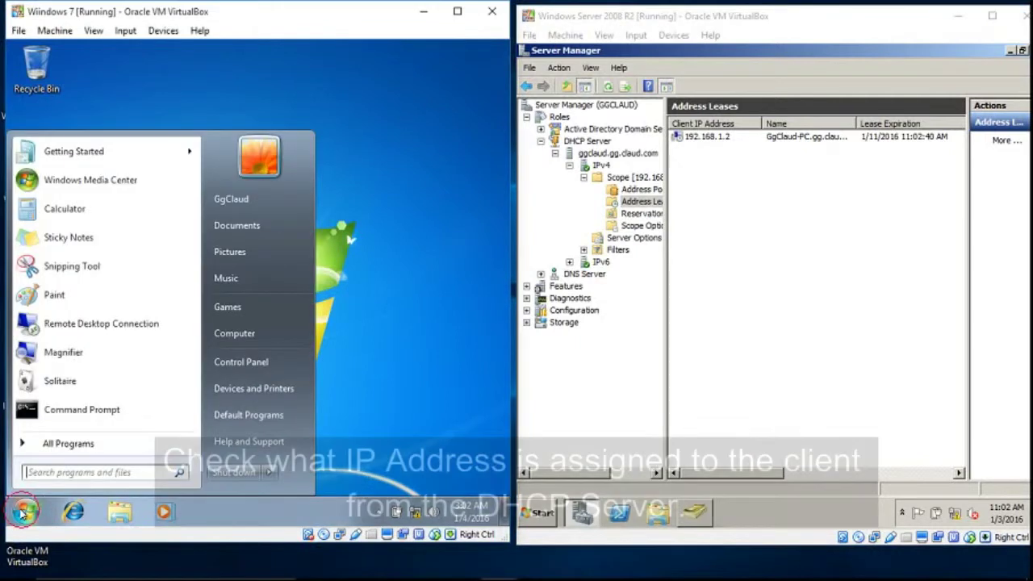
pyautogui.click(91, 411)
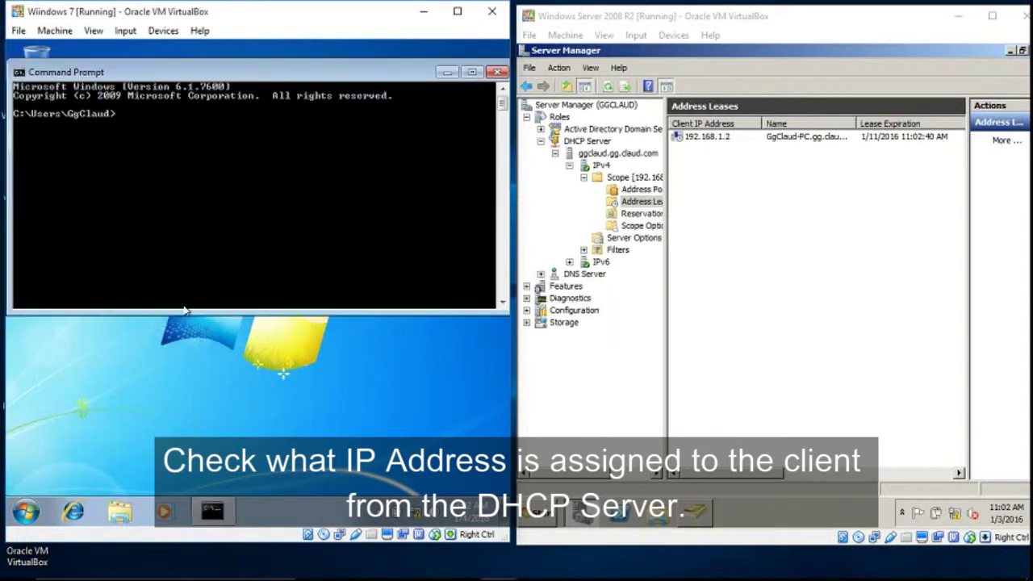
pyautogui.write('ip')
pyautogui.write('config /all')
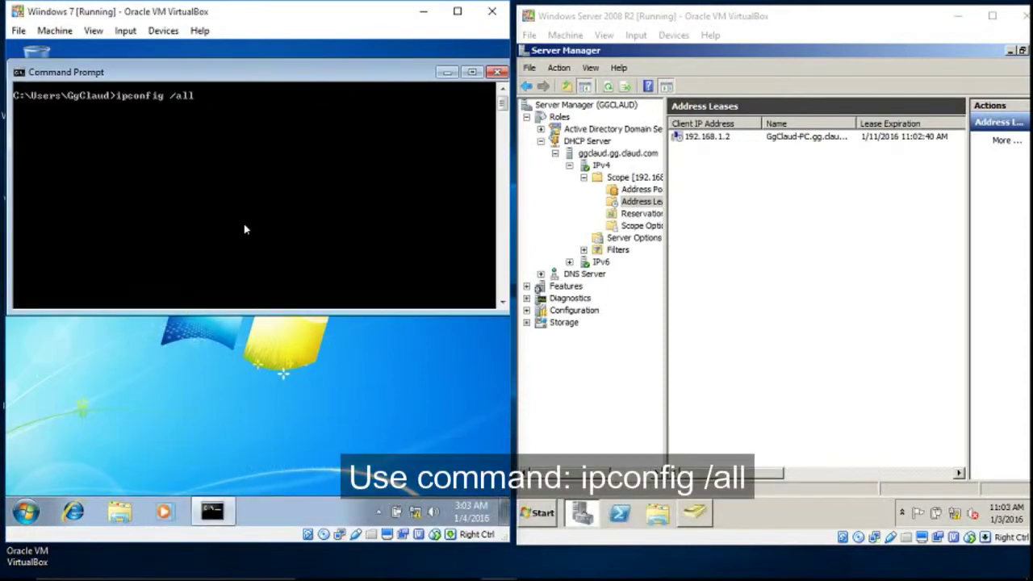
pyautogui.press('Return')
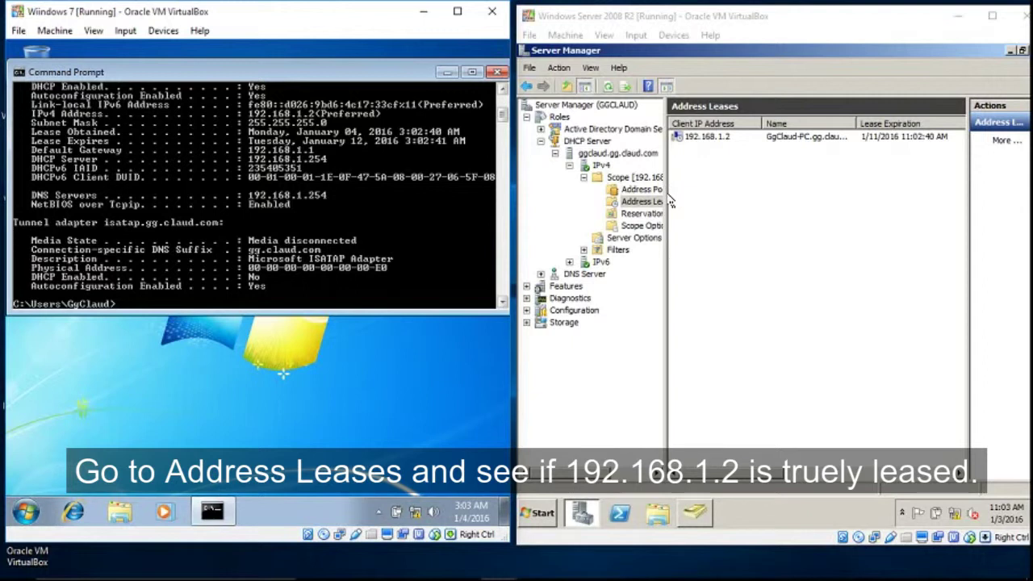
# - Compare the scope's address pool and address leases on the server with the client's IP configuration, and close the client's Command Prompt
pyautogui.moveTo(668, 194); pyautogui.dragTo(695, 192)
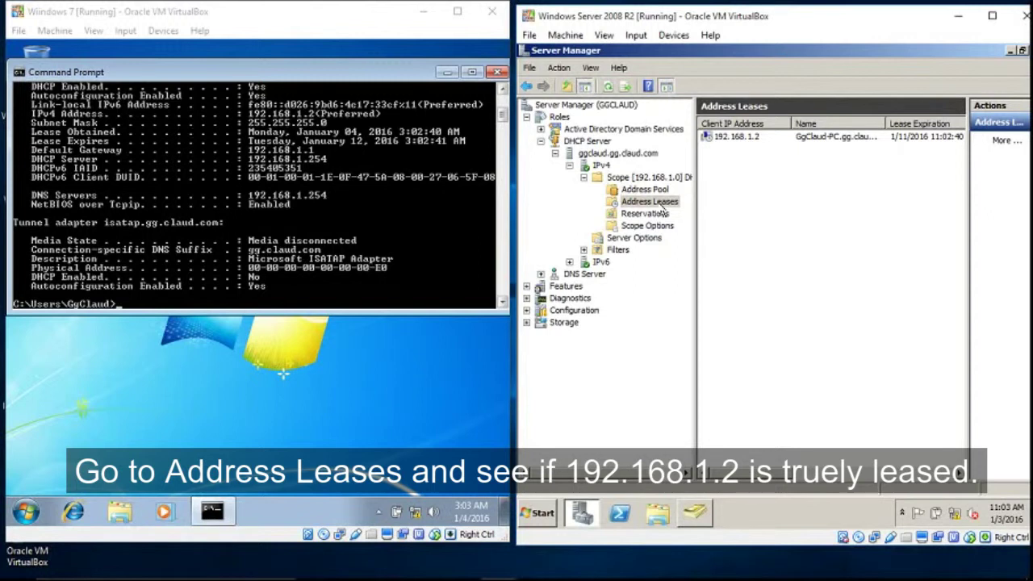
pyautogui.click(655, 190)
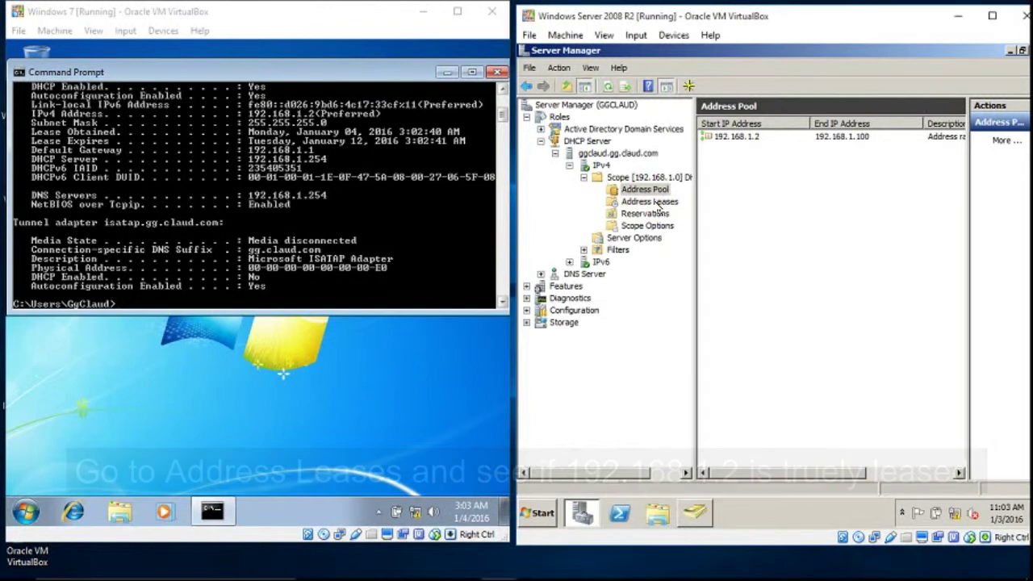
pyautogui.click(657, 204)
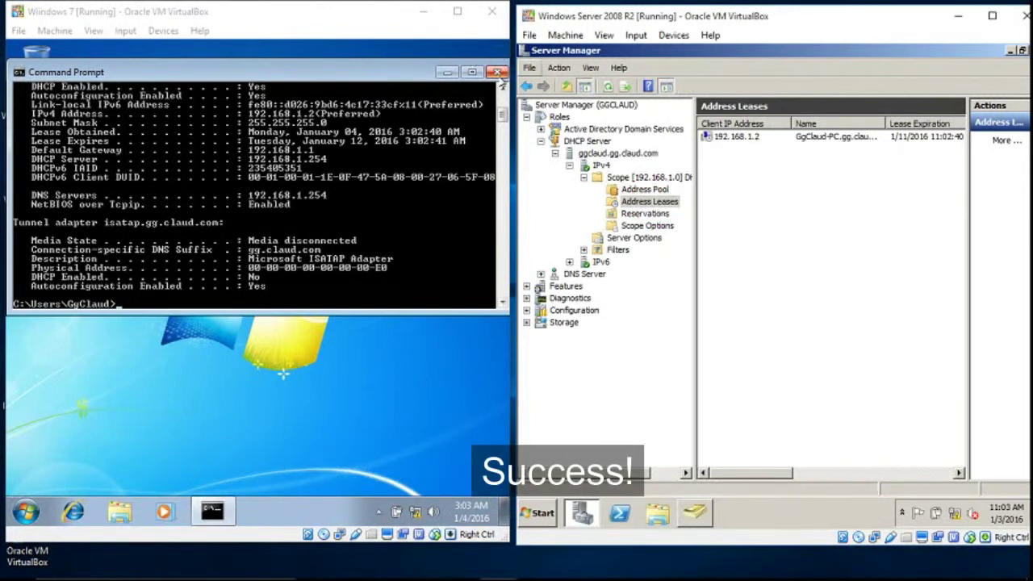
pyautogui.click(498, 72)
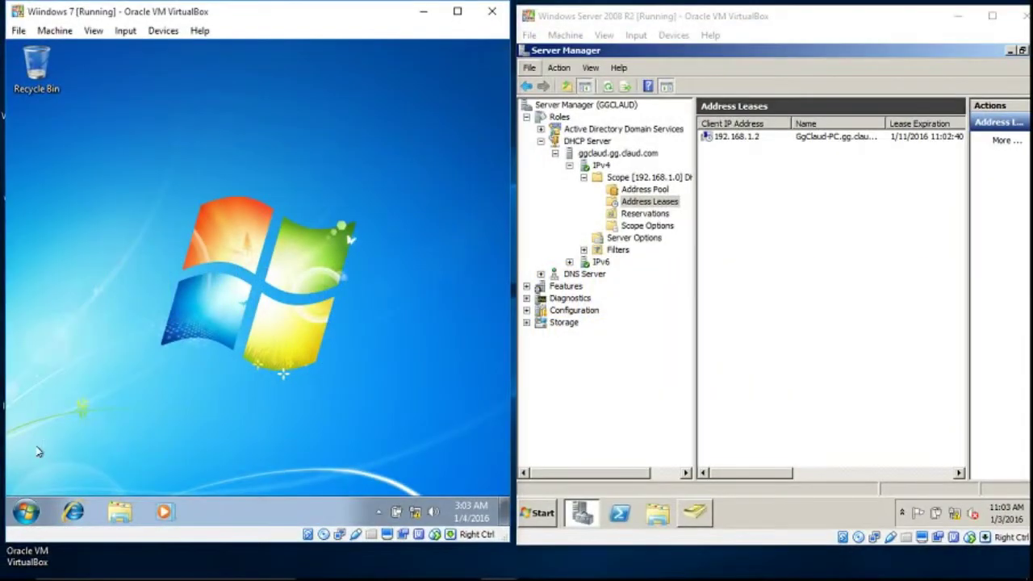
# - Open the Computer Name/Domain Changes settings from the Windows 7 client's advanced system properties
pyautogui.click(26, 512)
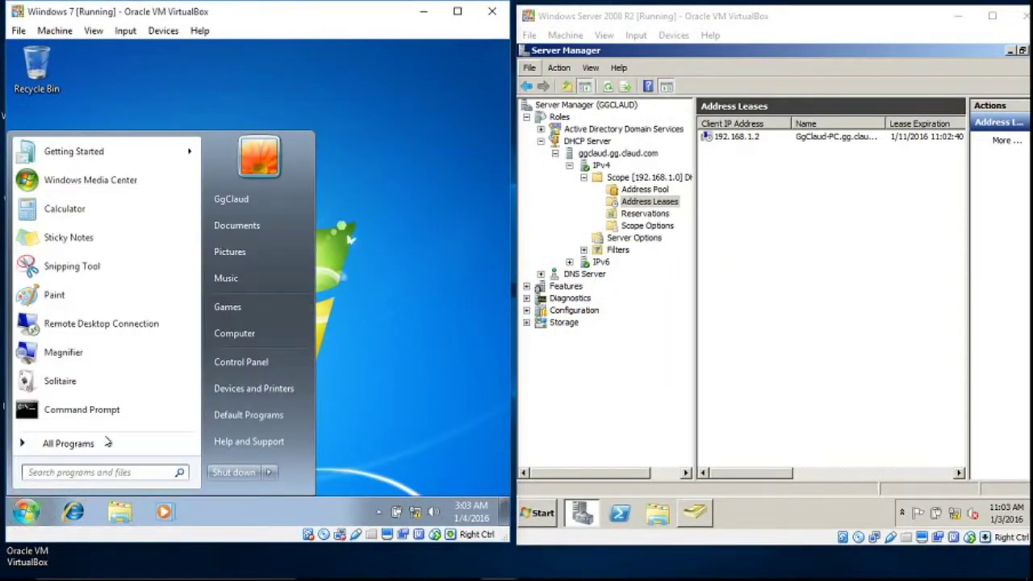
pyautogui.rightClick(235, 333)
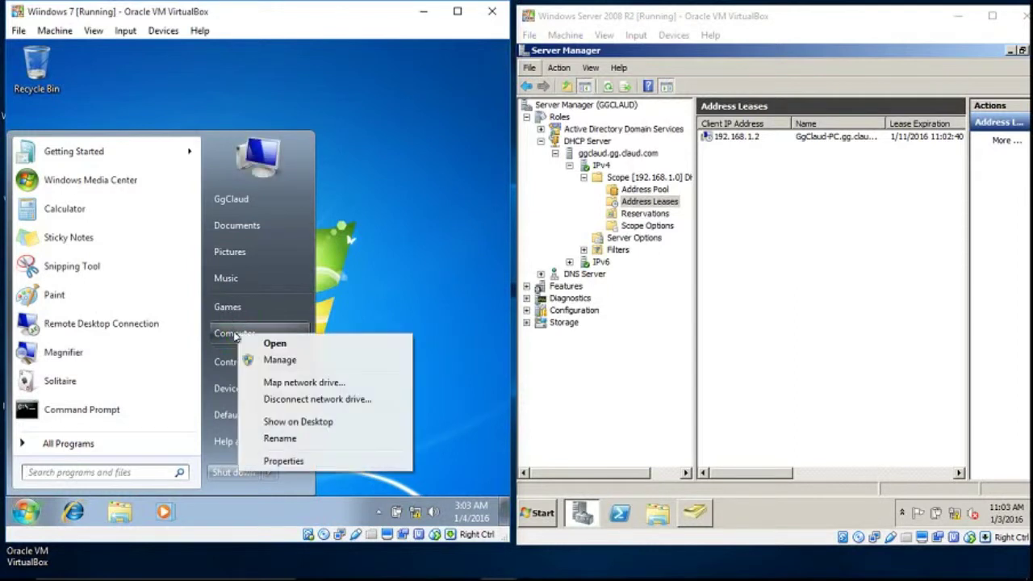
pyautogui.click(282, 461)
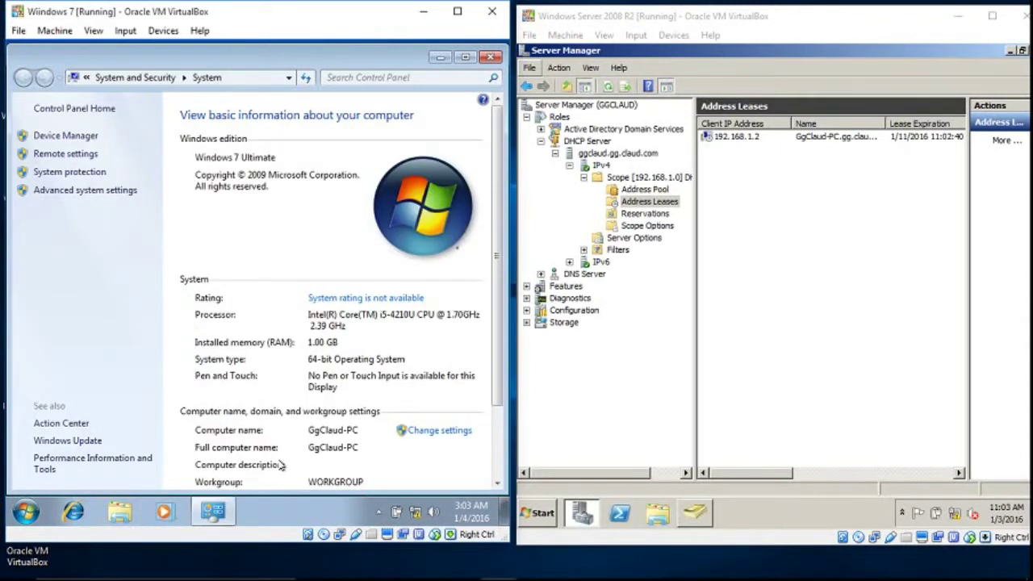
pyautogui.click(96, 191)
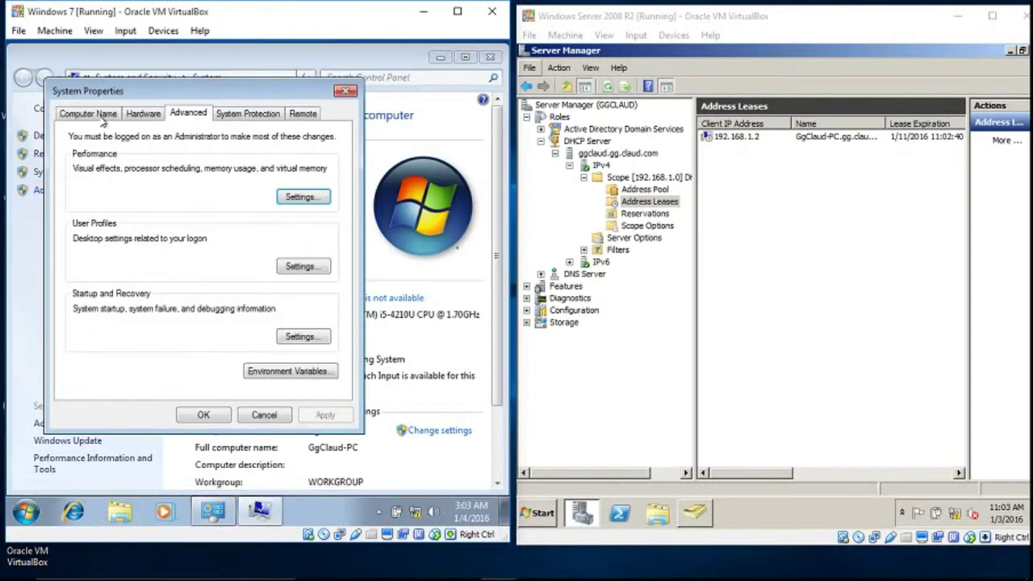
pyautogui.click(89, 114)
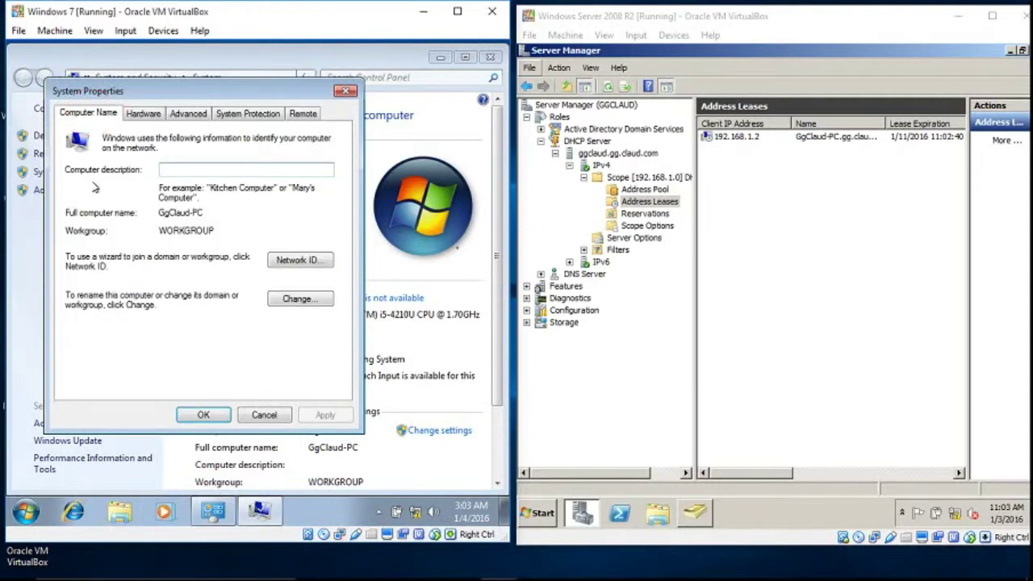
pyautogui.click(299, 299)
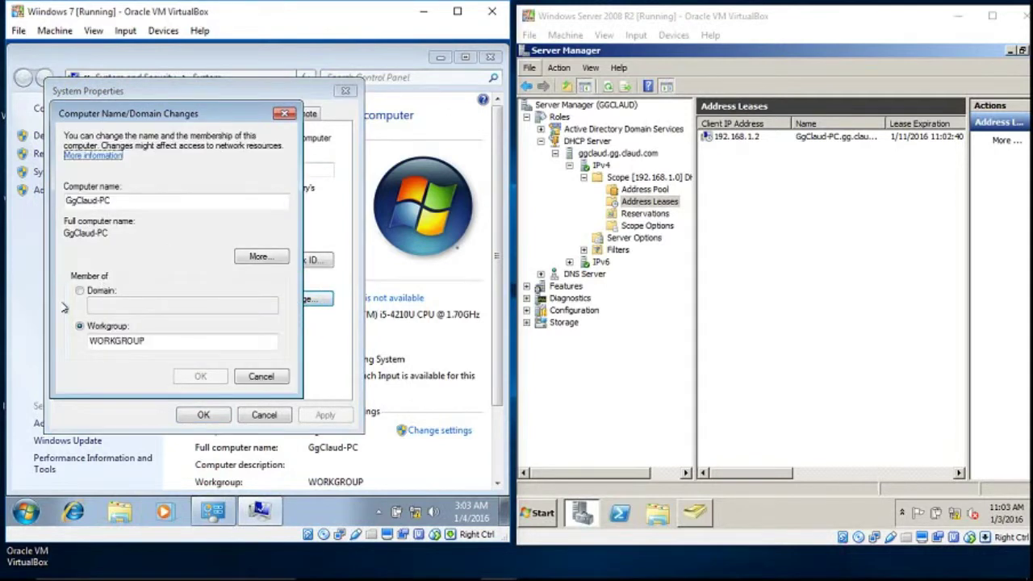
# - Make the client a member of the domain gg.claud.com instead of a workgroup and submit the change
pyautogui.click(80, 291)
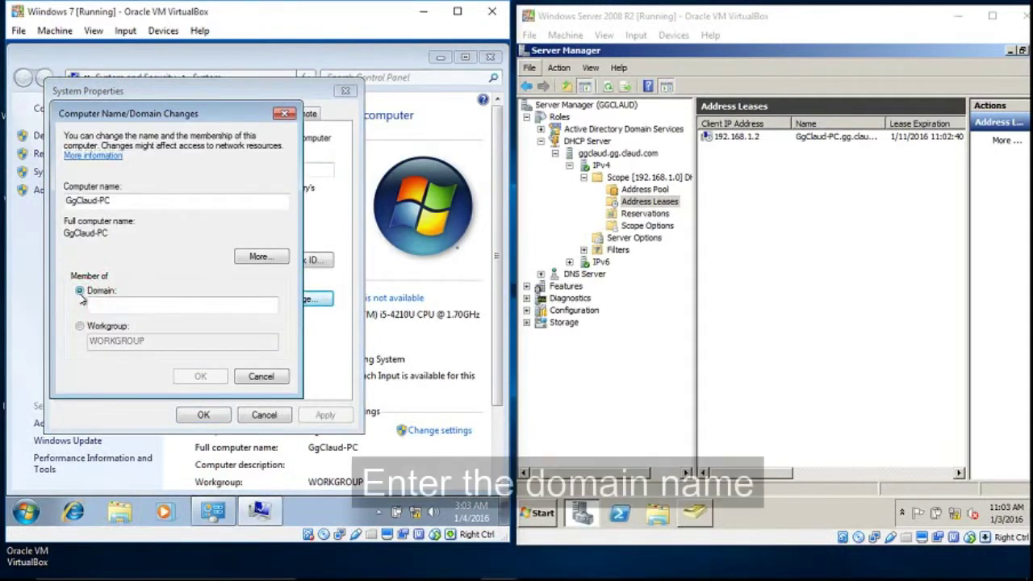
pyautogui.click(107, 305)
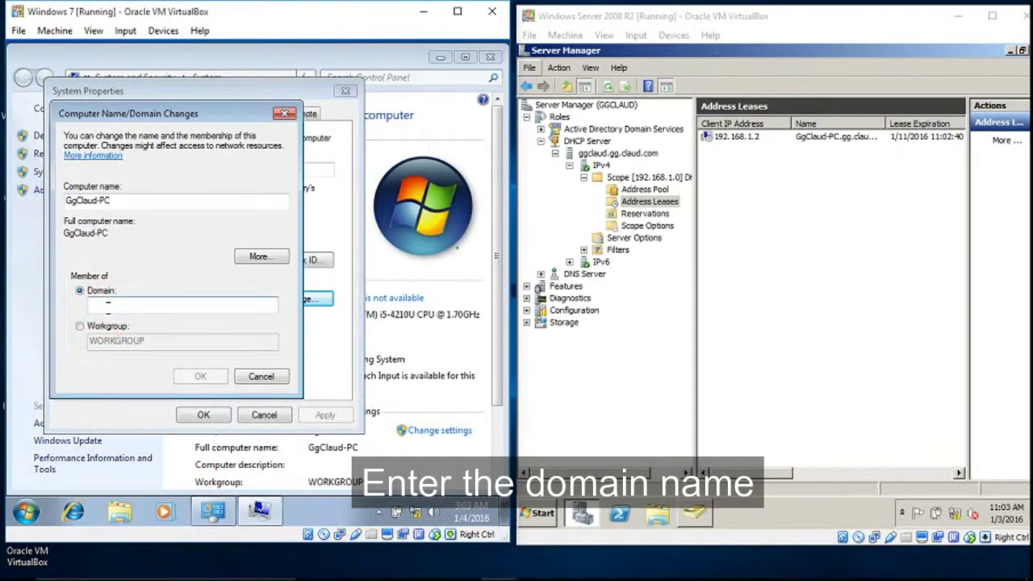
pyautogui.write('gg.claud.com')
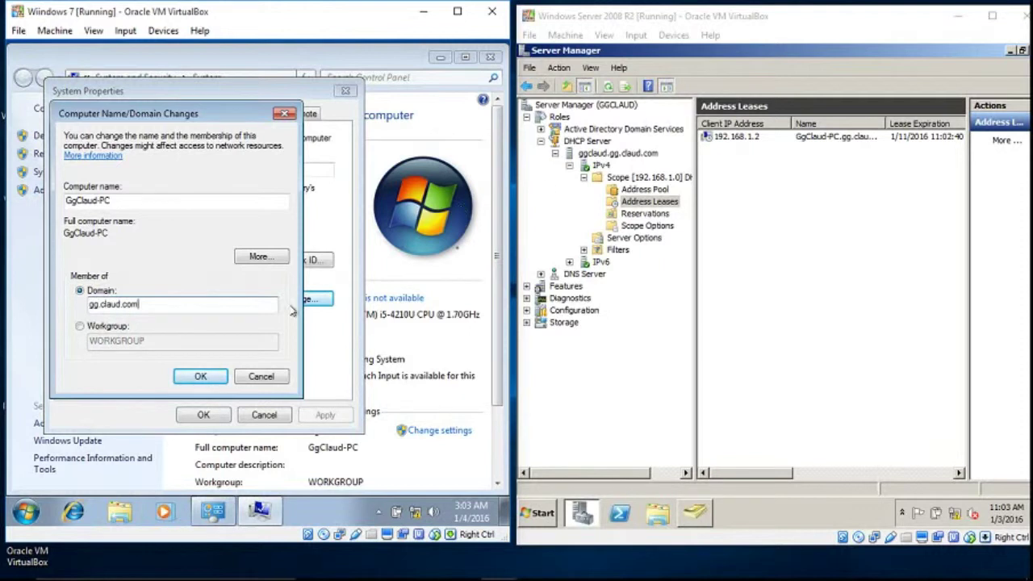
pyautogui.click(200, 377)
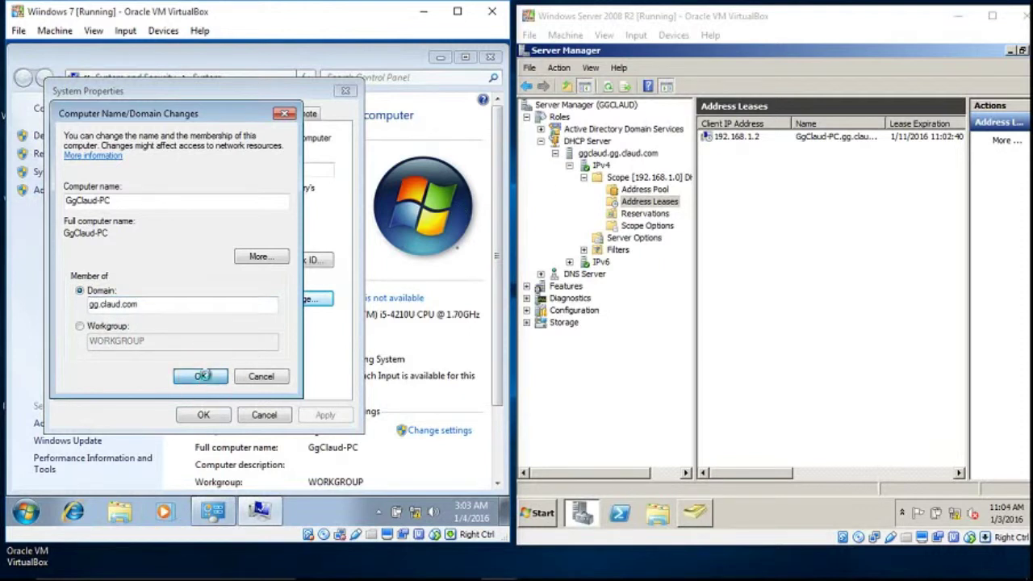
# - Authorize the domain join with the Administrator user name and the account password
pyautogui.click(128, 236)
pyautogui.write('A')
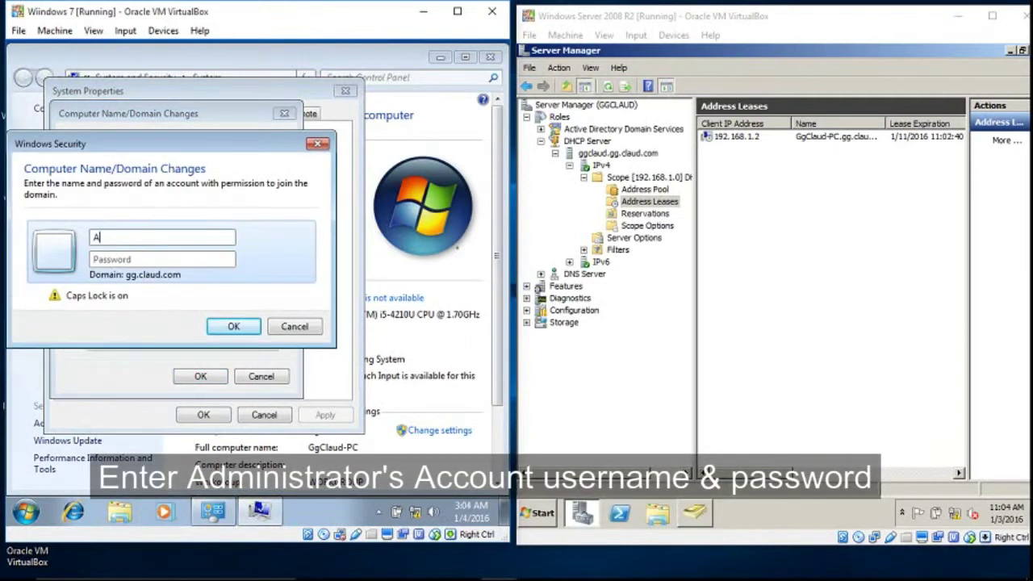
pyautogui.press('capslock')
pyautogui.write('dministrator')
pyautogui.press('Tab')
pyautogui.write('P')
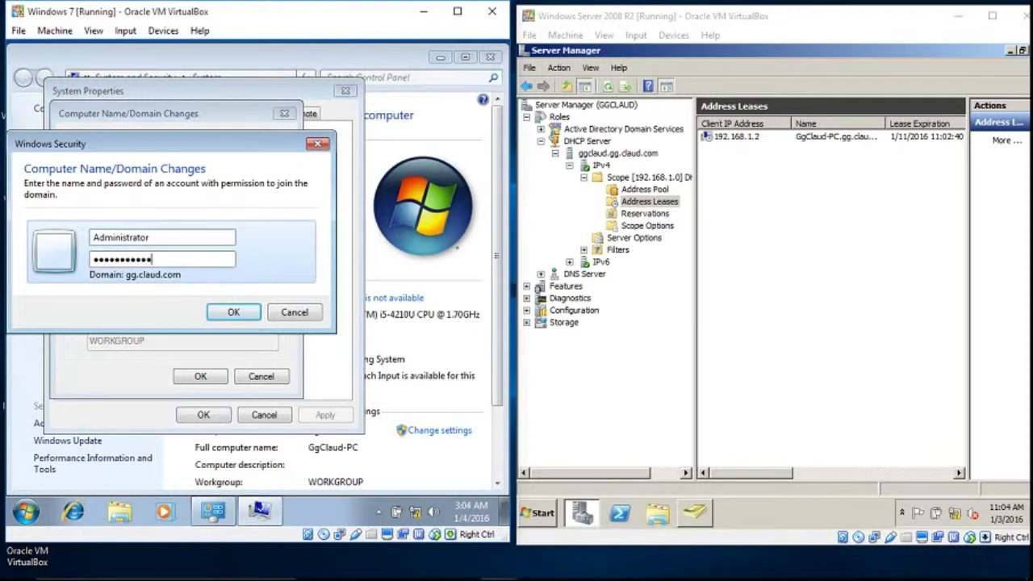
pyautogui.click(233, 312)
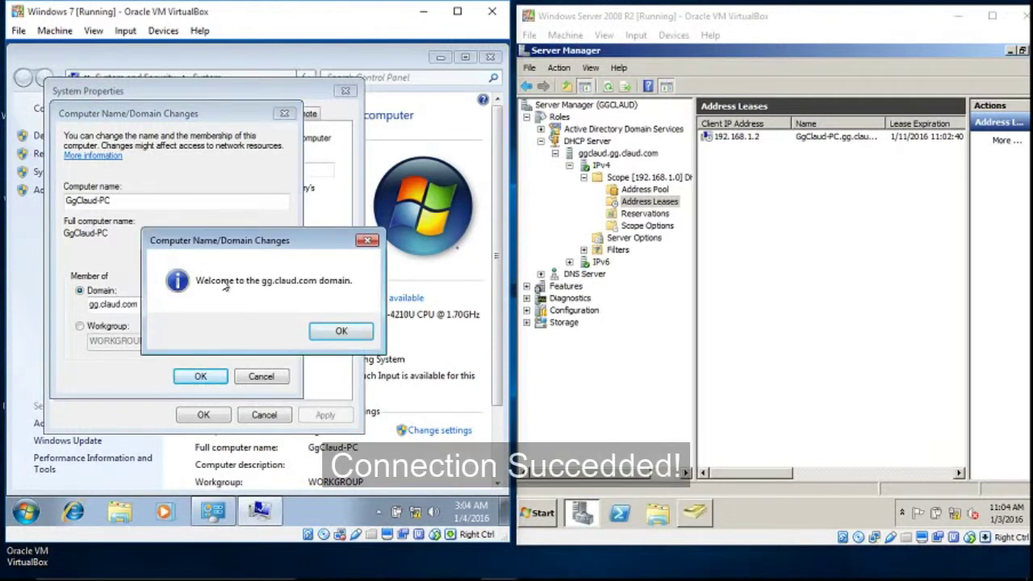
# - Acknowledge the domain join notices, close System Properties, and restart the Windows 7 client now
pyautogui.click(335, 337)
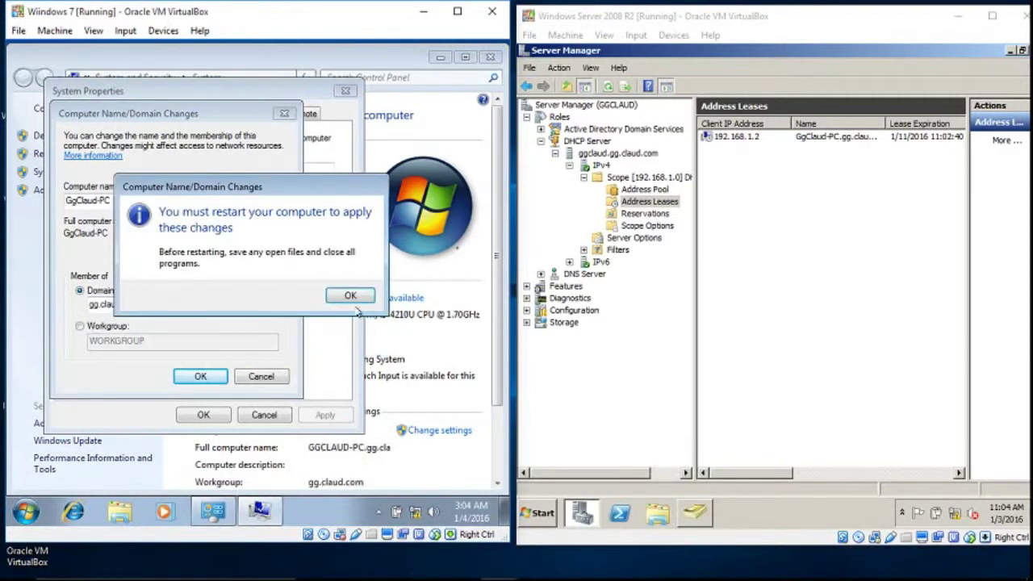
pyautogui.click(350, 296)
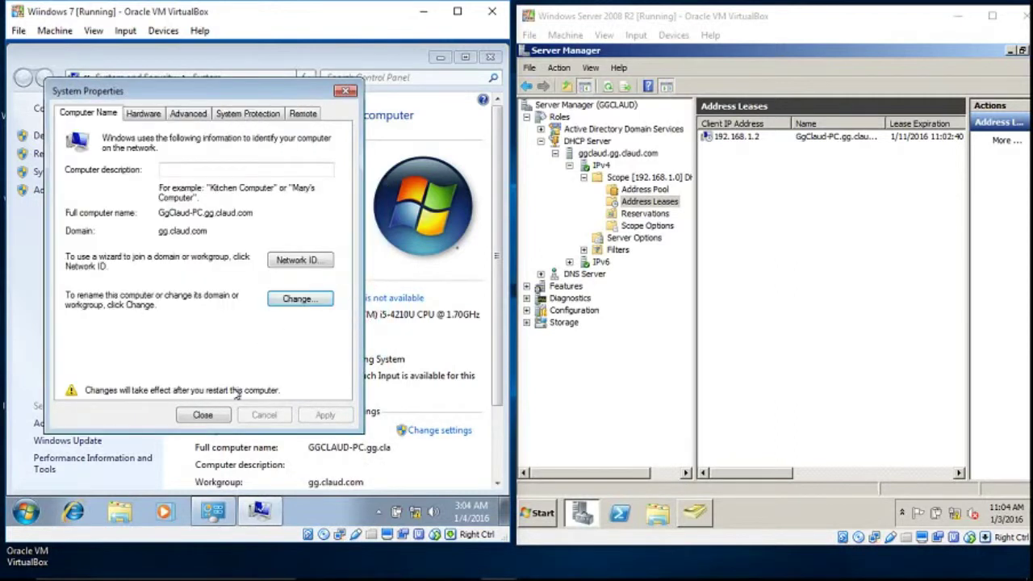
pyautogui.click(203, 414)
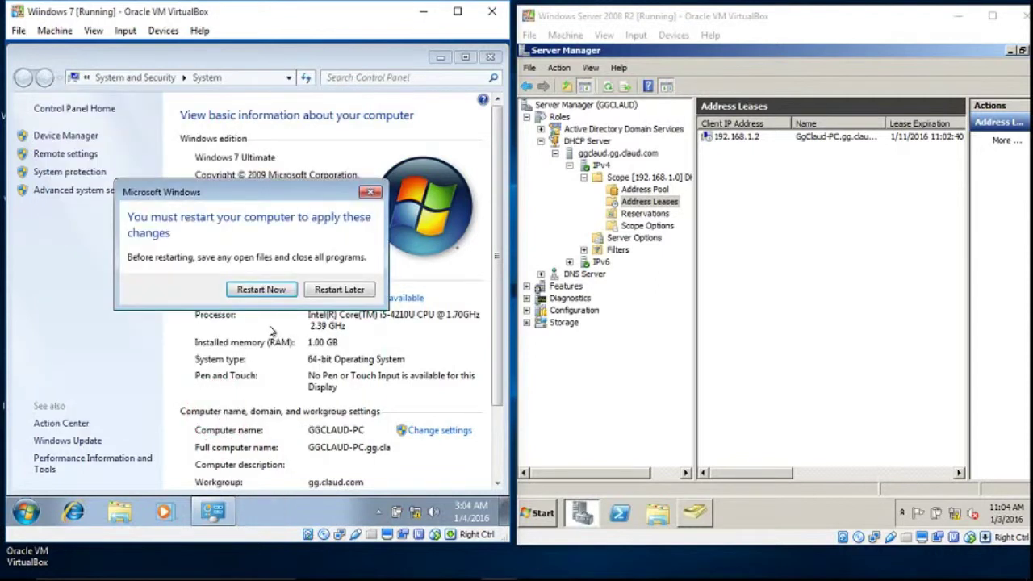
pyautogui.click(260, 289)
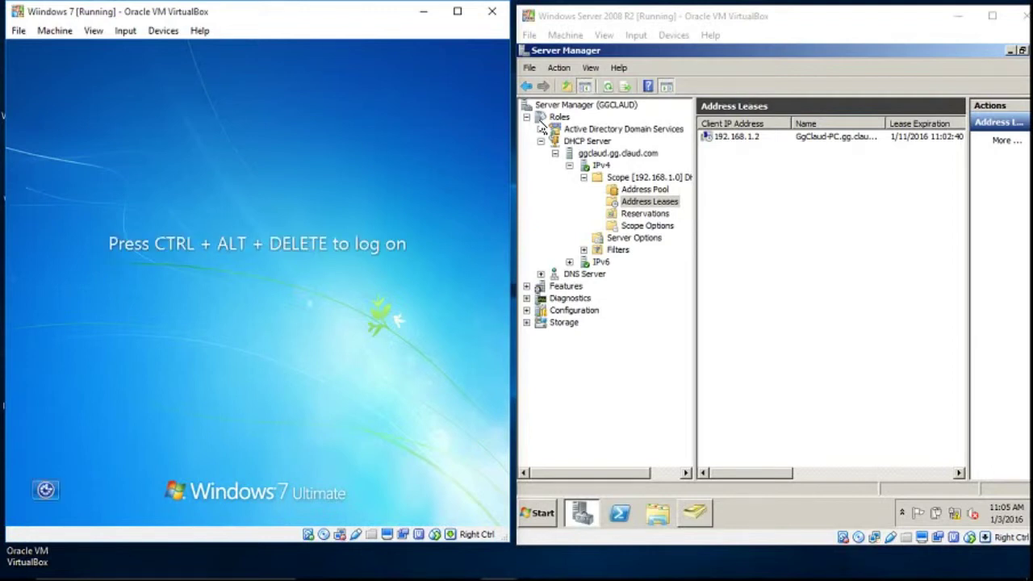
# - Bring up the client's logon form for a different user on the GG domain
pyautogui.hotkey('ctrl', 'alt', 'Delete')
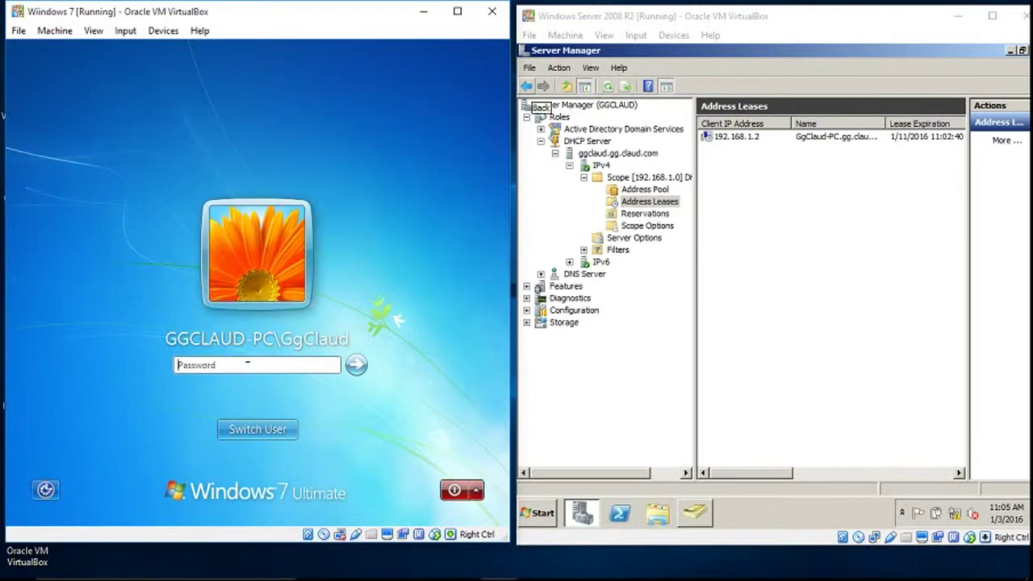
pyautogui.click(259, 429)
pyautogui.click(328, 321)
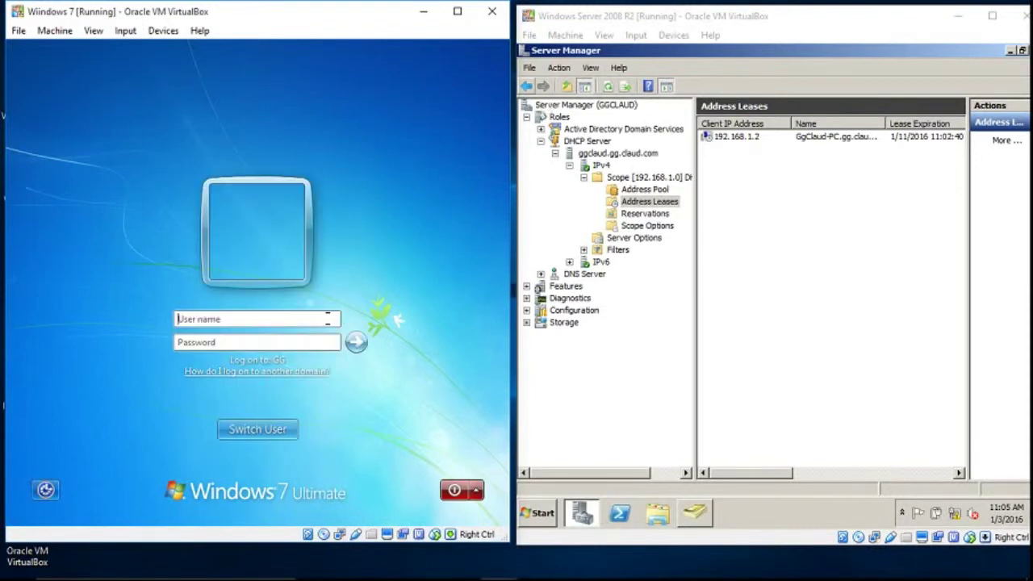
# - Switch to the Windows Server 2008 R2 machine, collapse Roles in Server Manager, and open Active Directory Users and Computers
pyautogui.click(526, 117)
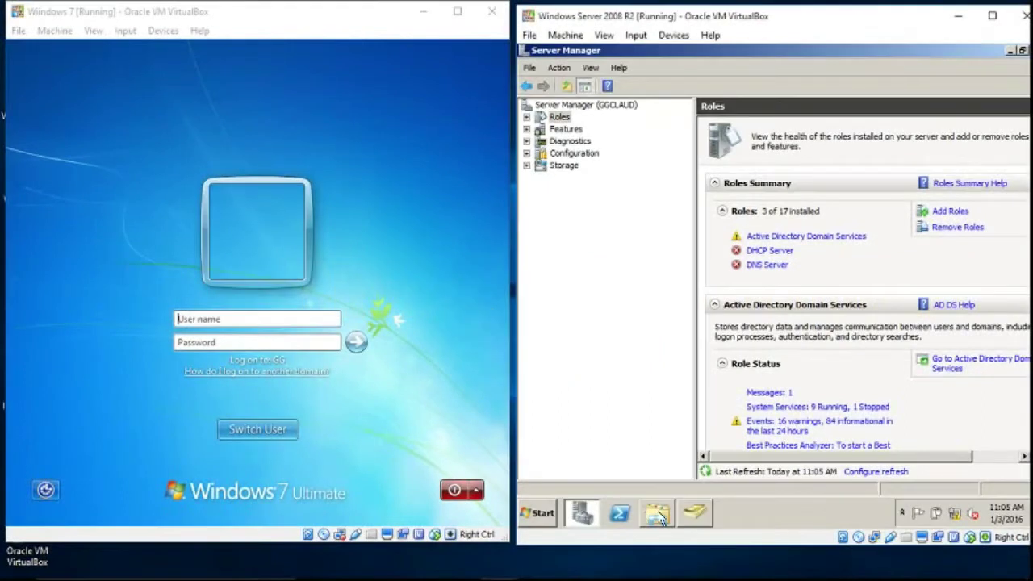
pyautogui.click(547, 517)
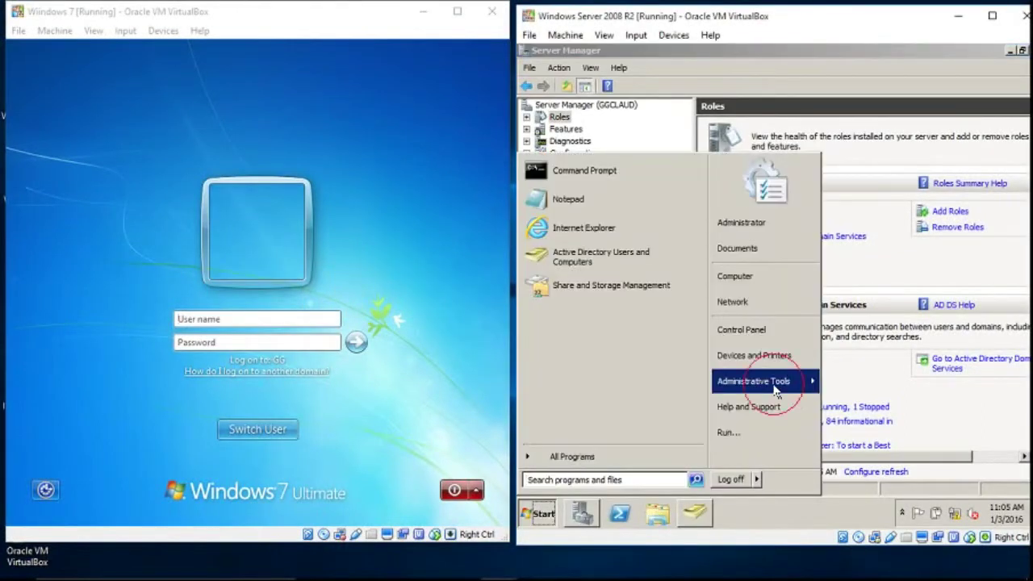
pyautogui.moveTo(772, 380)
pyautogui.click(882, 187)
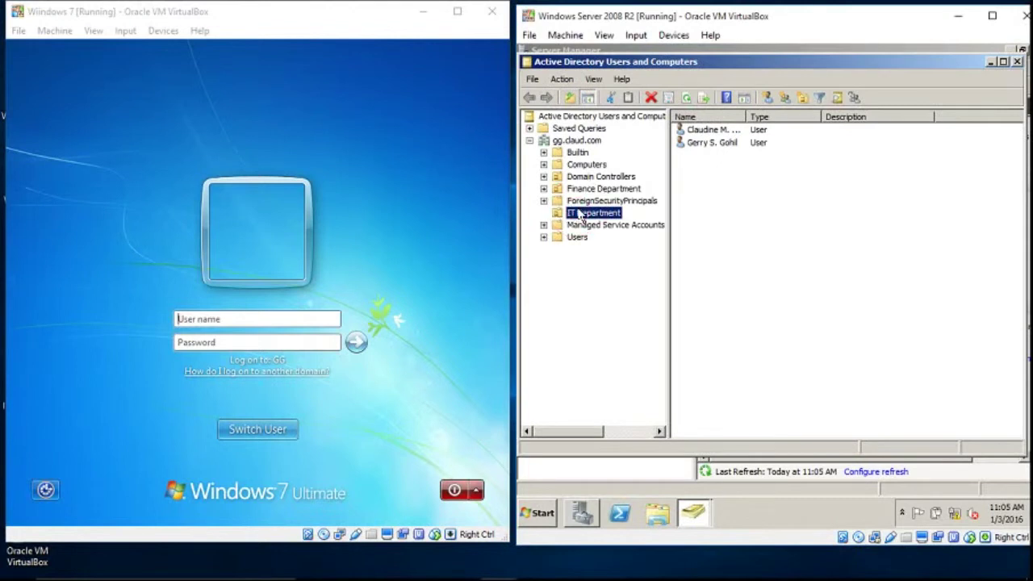
pyautogui.rightClick(577, 213)
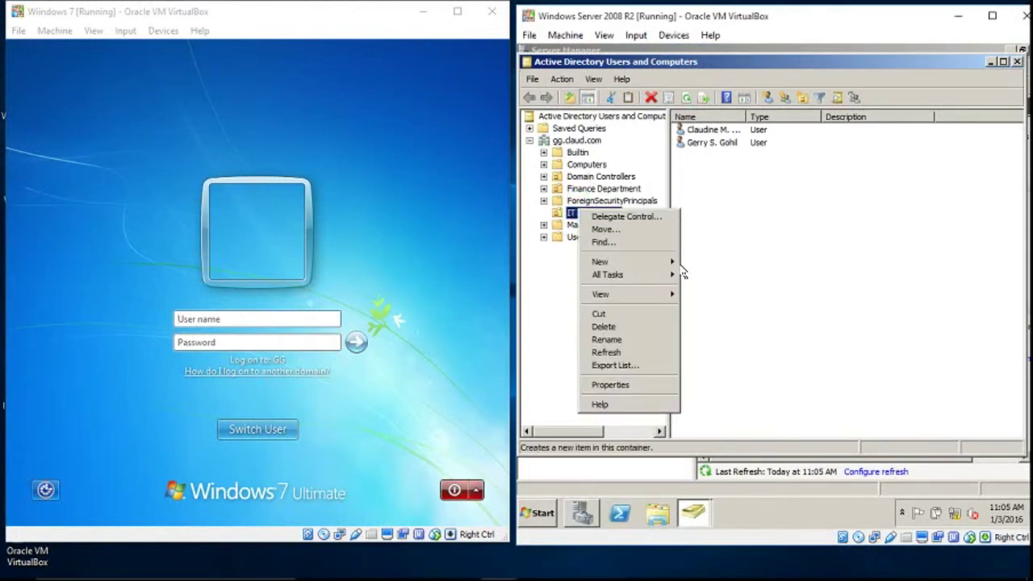
pyautogui.moveTo(672, 265)
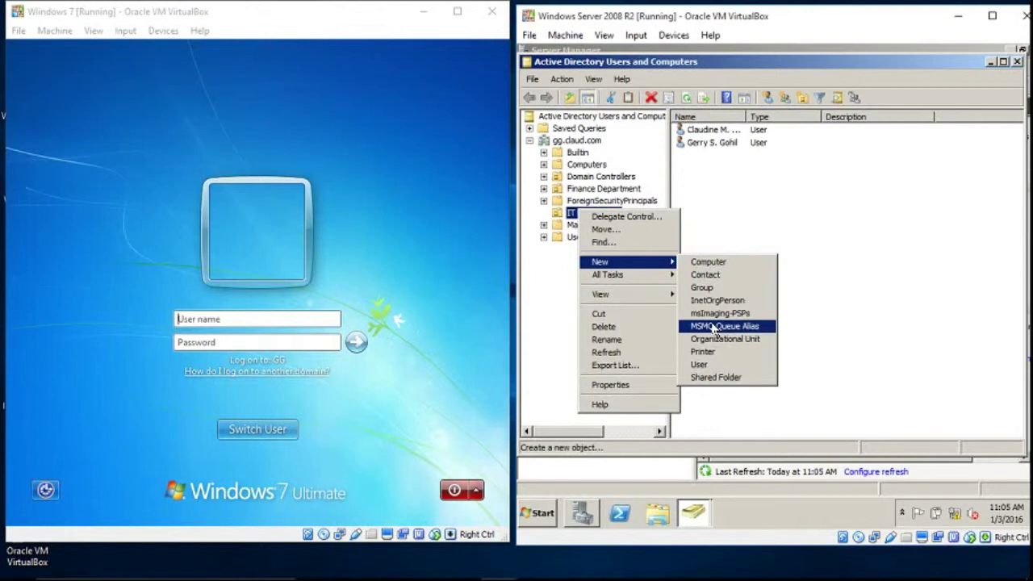
pyautogui.click(712, 364)
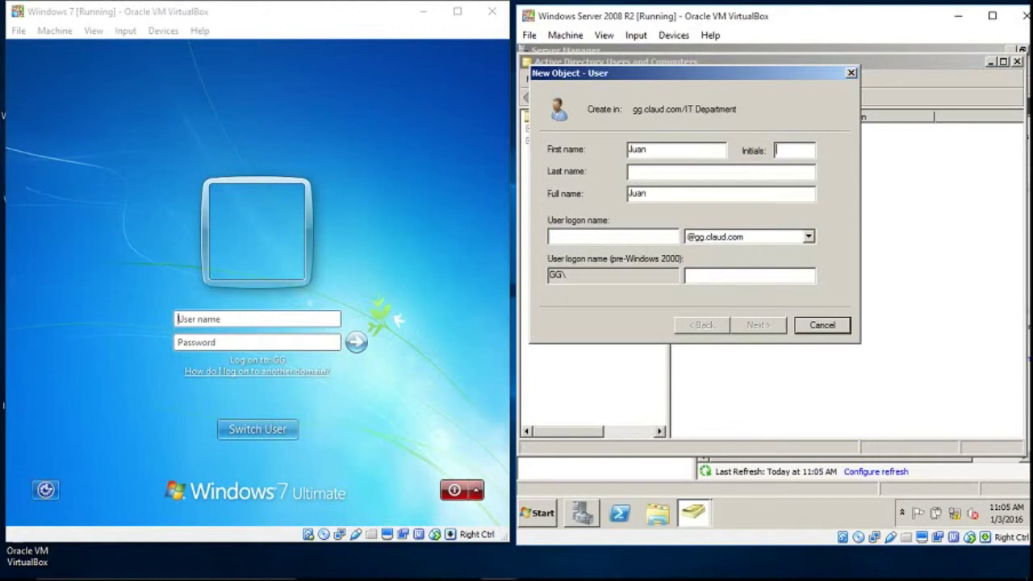
pyautogui.write('Dela Cruz')
pyautogui.press('Tab')
pyautogui.press('Tab')
pyautogui.write('juandela')
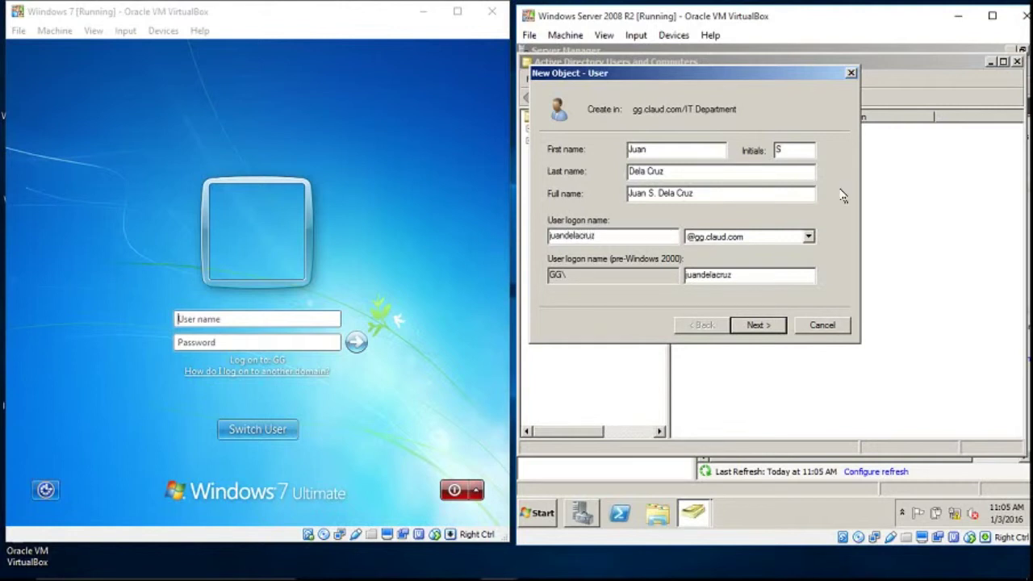
pyautogui.click(759, 324)
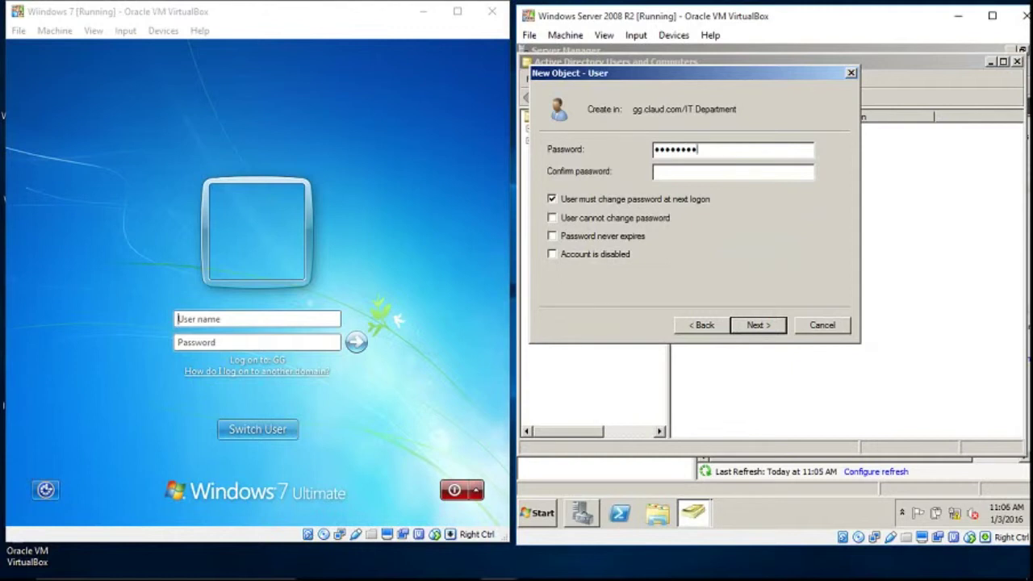
# - Enter and confirm the new user's password, allow no password change and no expiry, without a forced change at next logon, and create the account
pyautogui.write('••')
pyautogui.press('Tab')
pyautogui.write('••••')
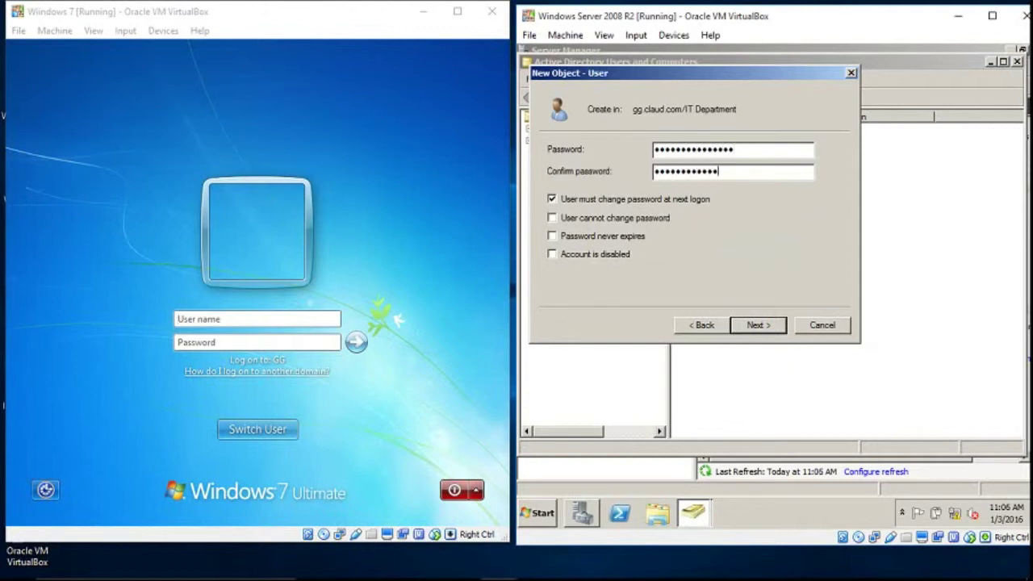
pyautogui.click(551, 199)
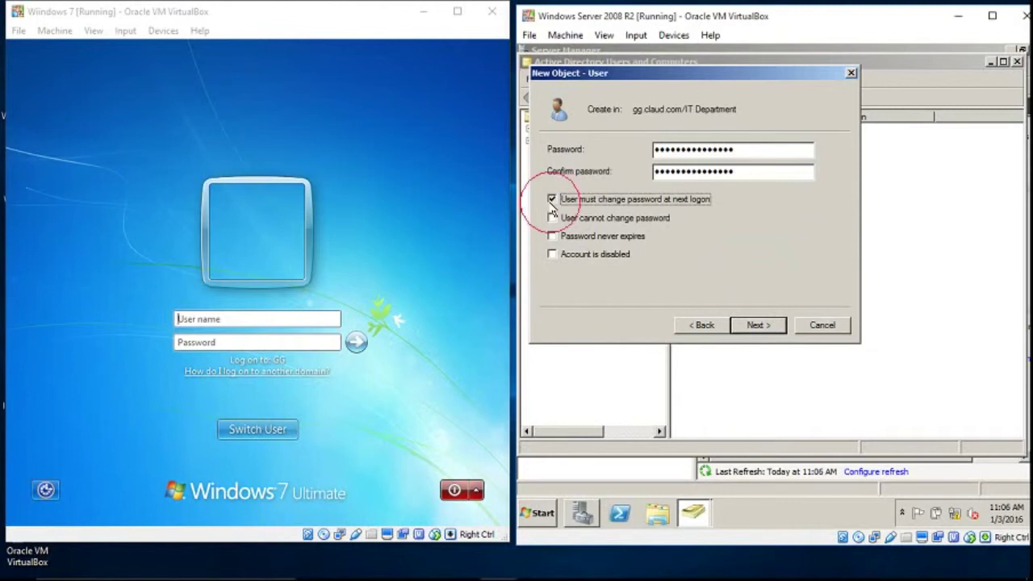
pyautogui.click(553, 218)
pyautogui.click(552, 236)
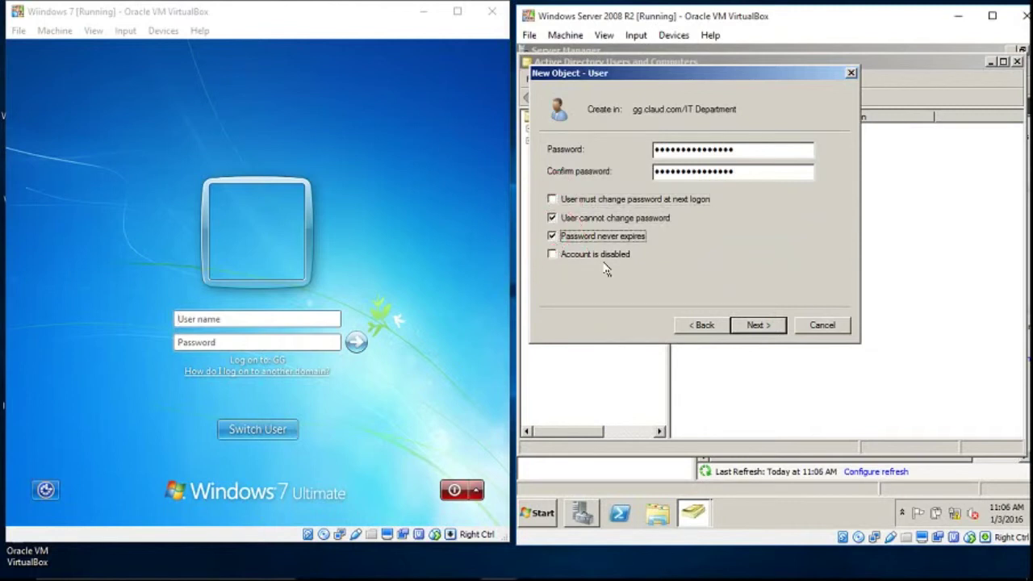
pyautogui.click(754, 326)
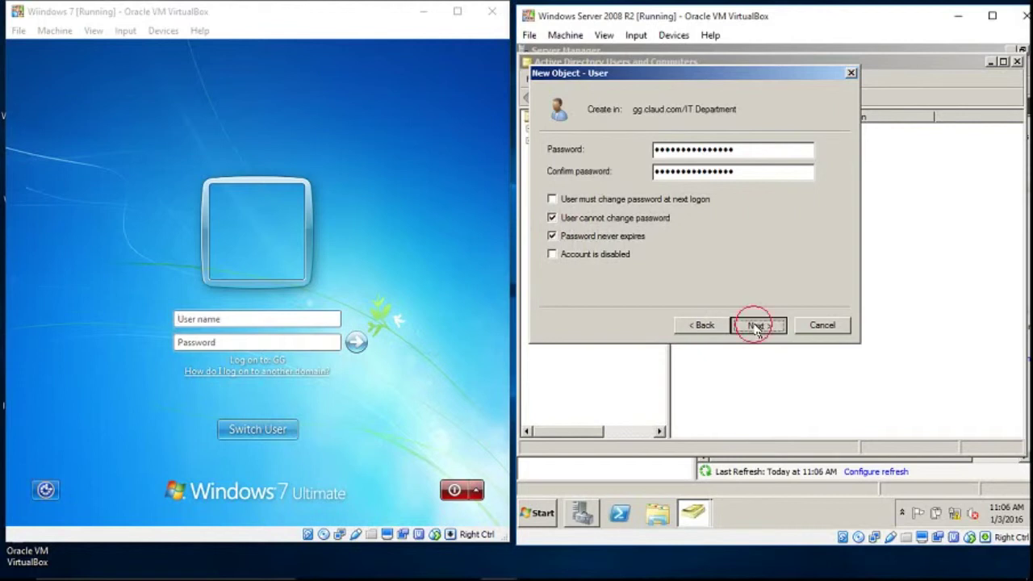
pyautogui.click(759, 325)
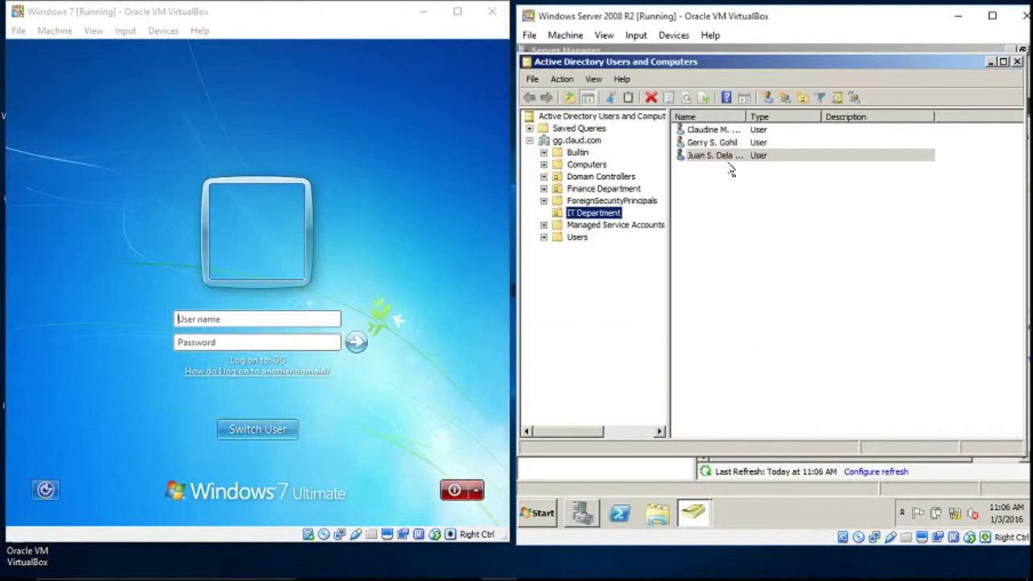
# - Log on to the Windows 7 client on the GG domain with the new user's logon name and account password
pyautogui.click(287, 318)
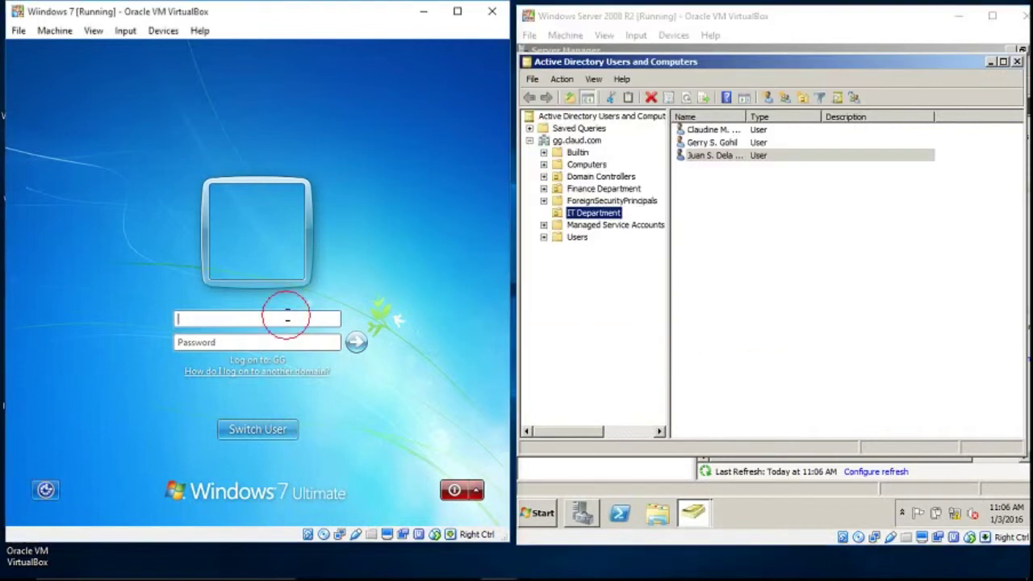
pyautogui.write('ndelacruz')
pyautogui.press('Tab')
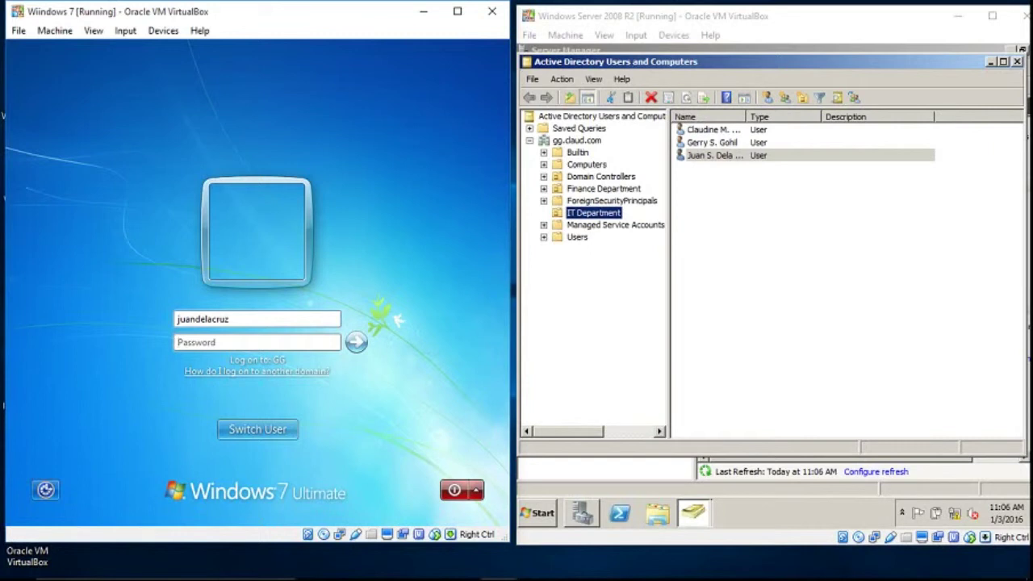
pyautogui.write('•••••••••••••')
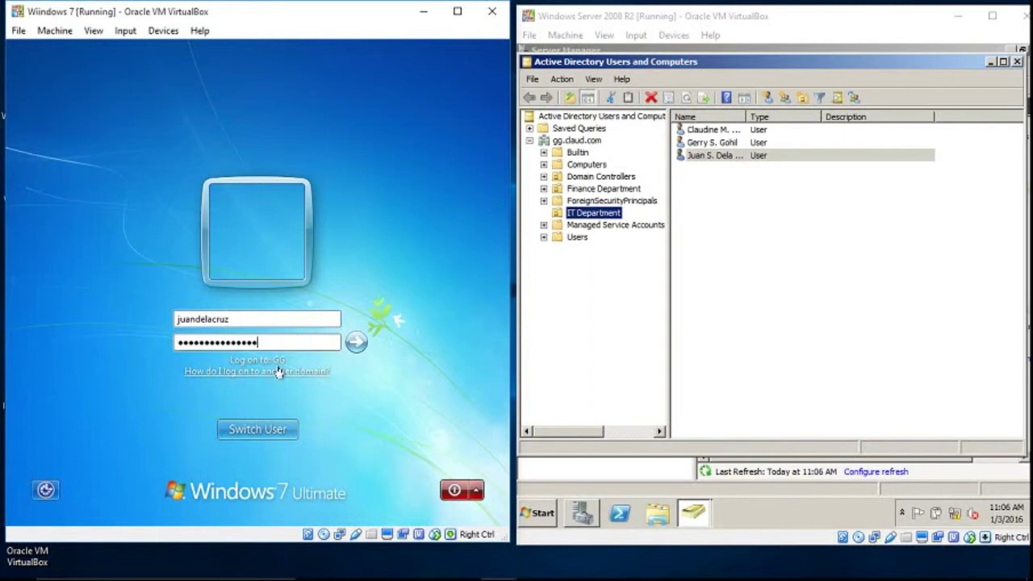
pyautogui.click(356, 344)
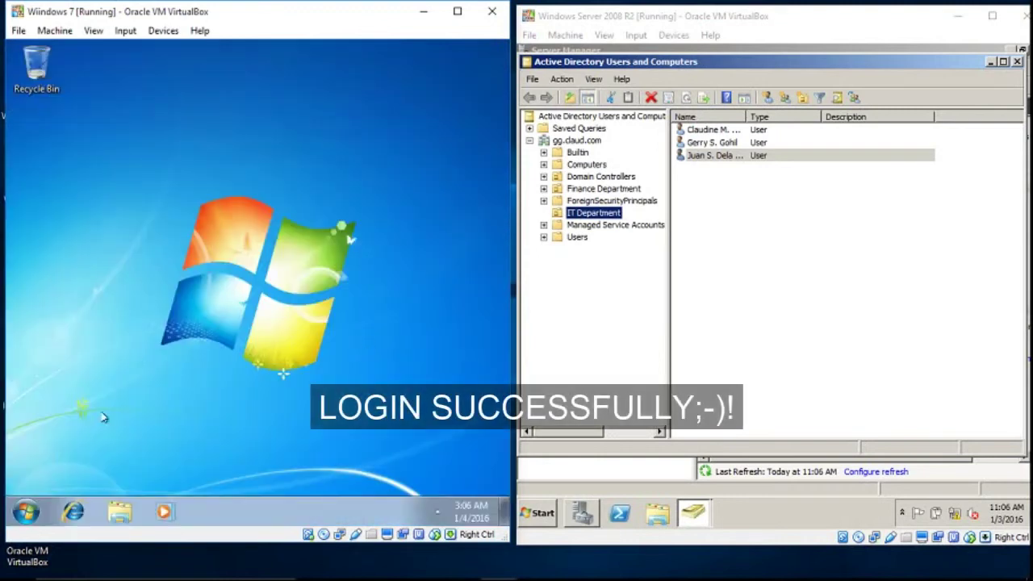
# - Open the Start menu on the Windows 7 client
pyautogui.click(27, 508)
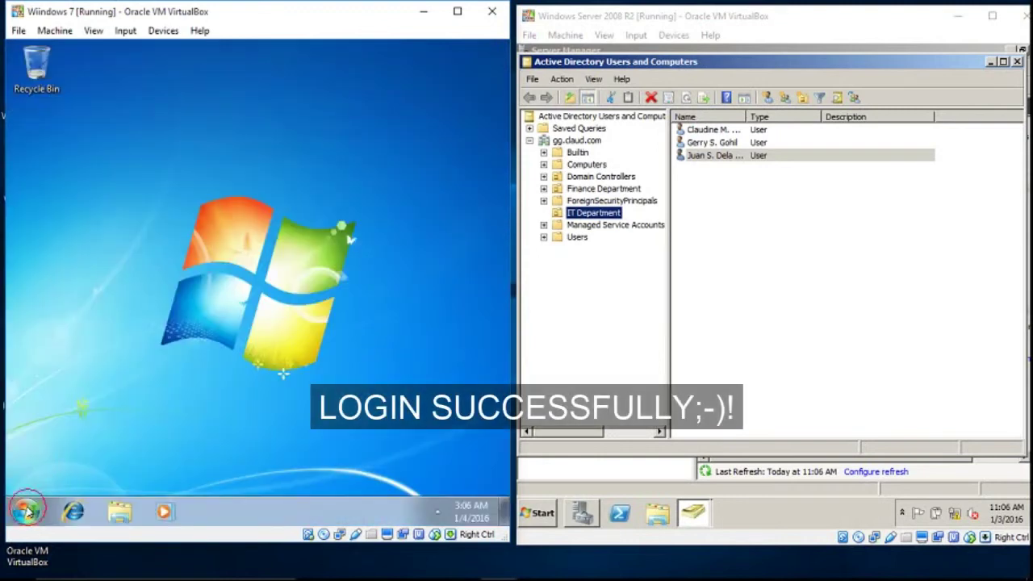